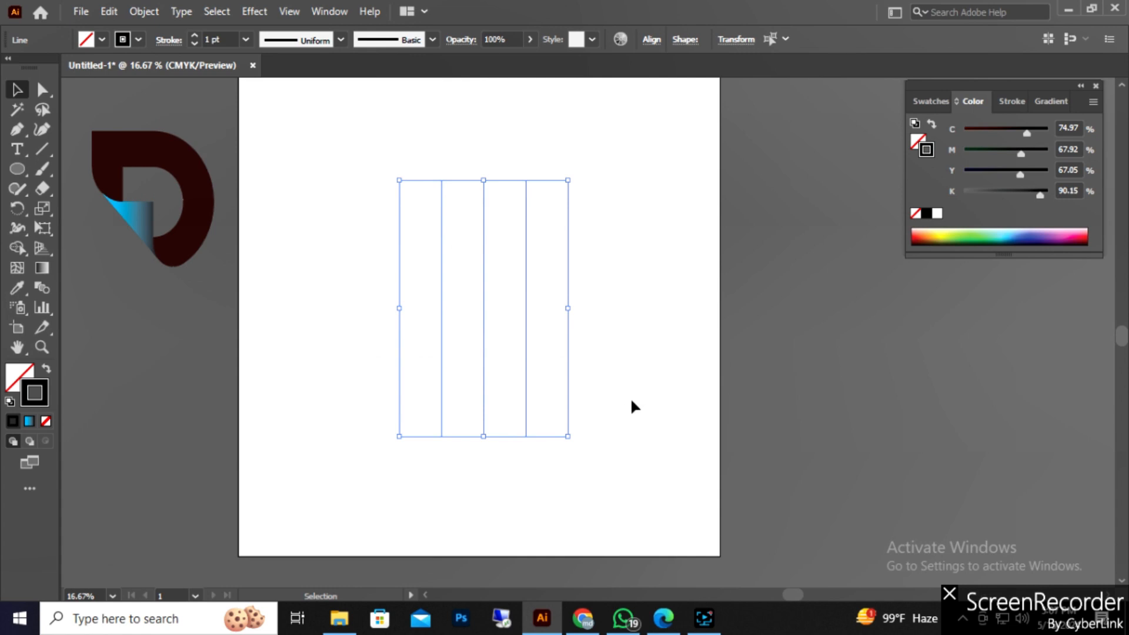
Step: Paste a copy of the five-line group in place and rotate it 90 degrees to form a grid
key(a)
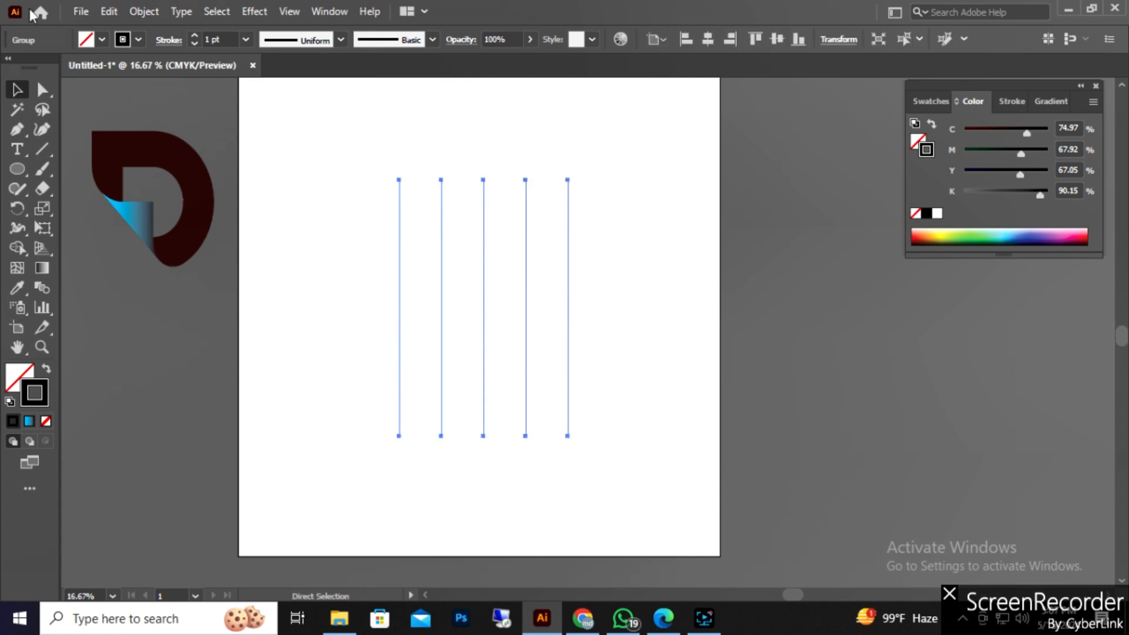
key(v)
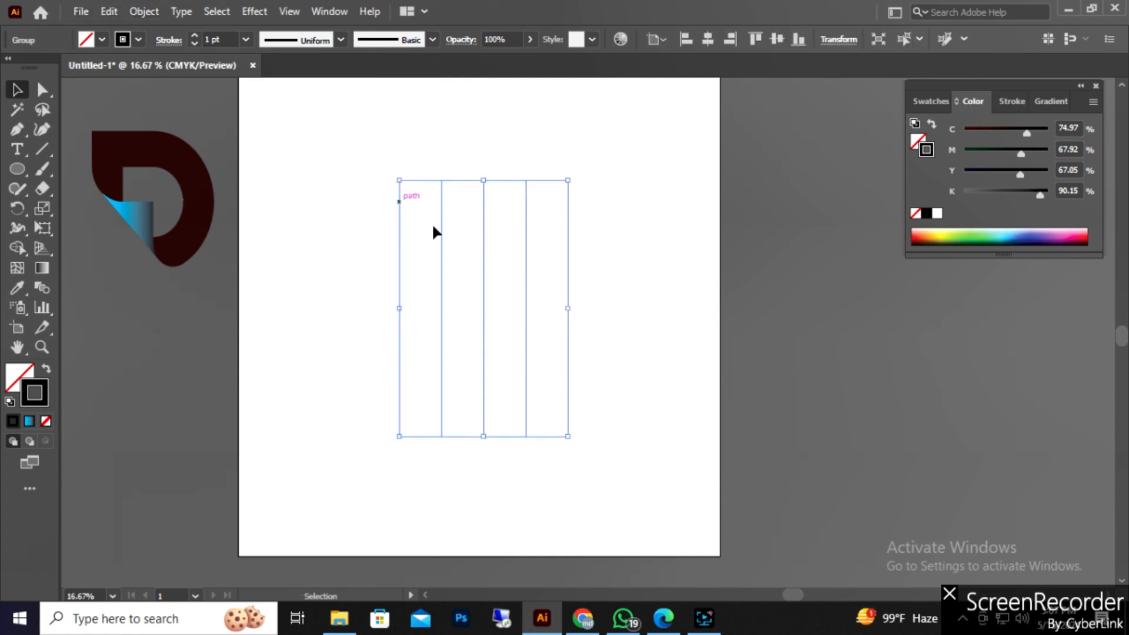
click(111, 15)
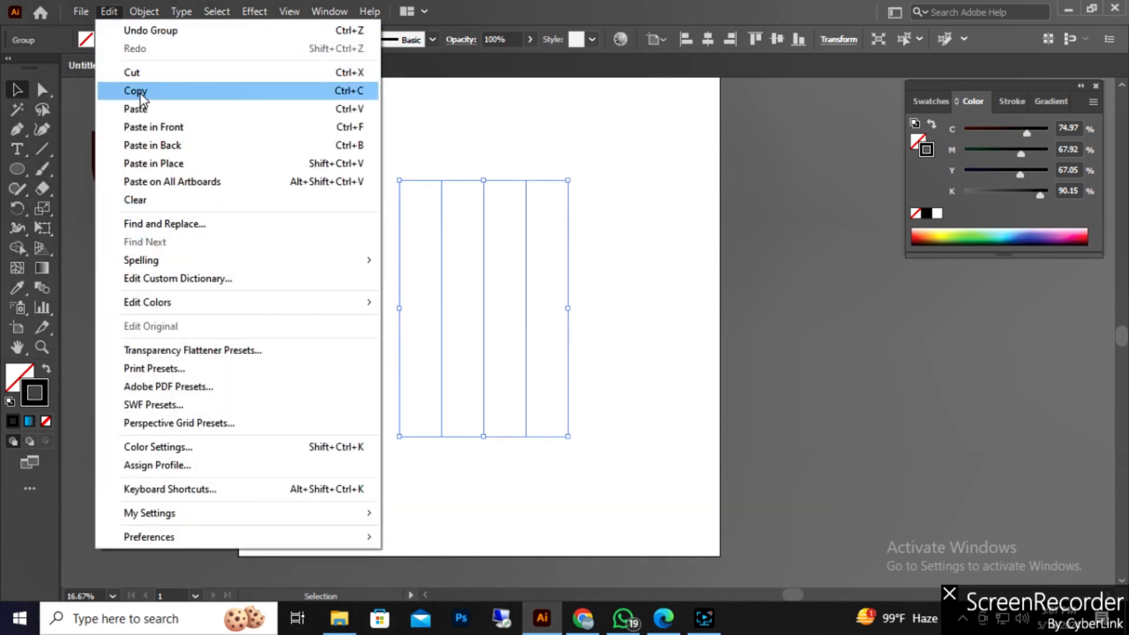
click(144, 91)
click(111, 14)
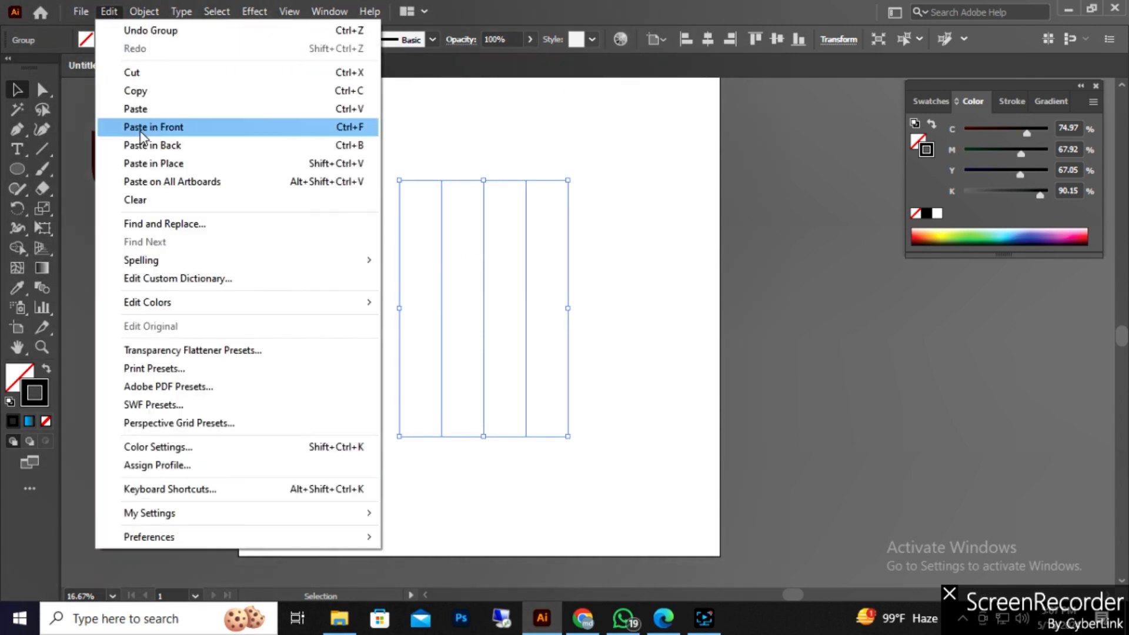
click(150, 163)
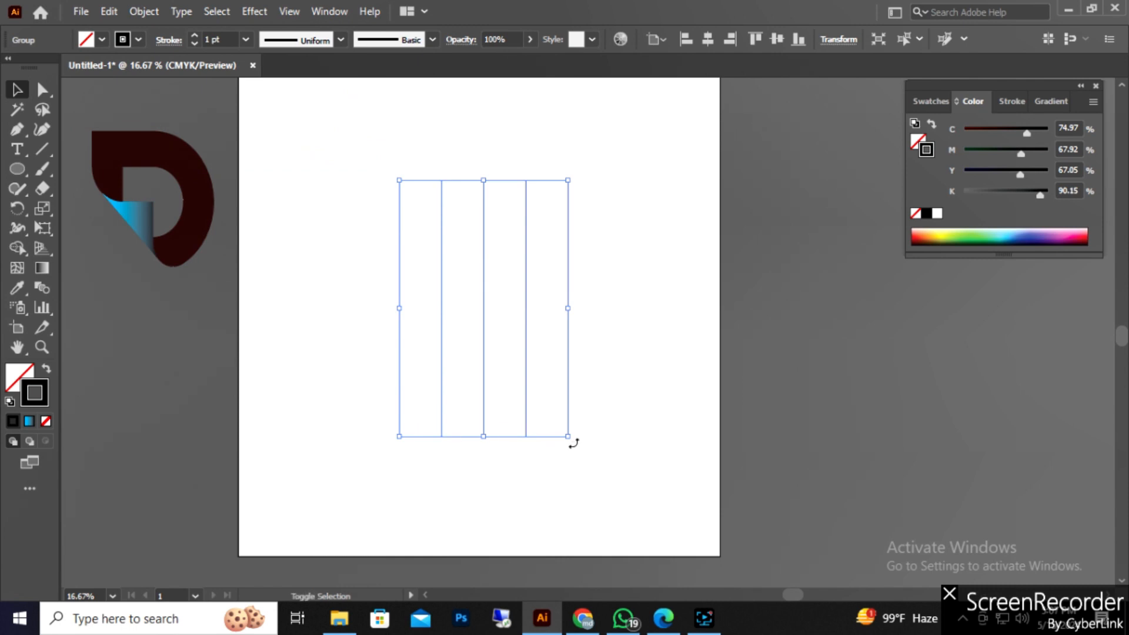
drag(575, 443, 371, 435)
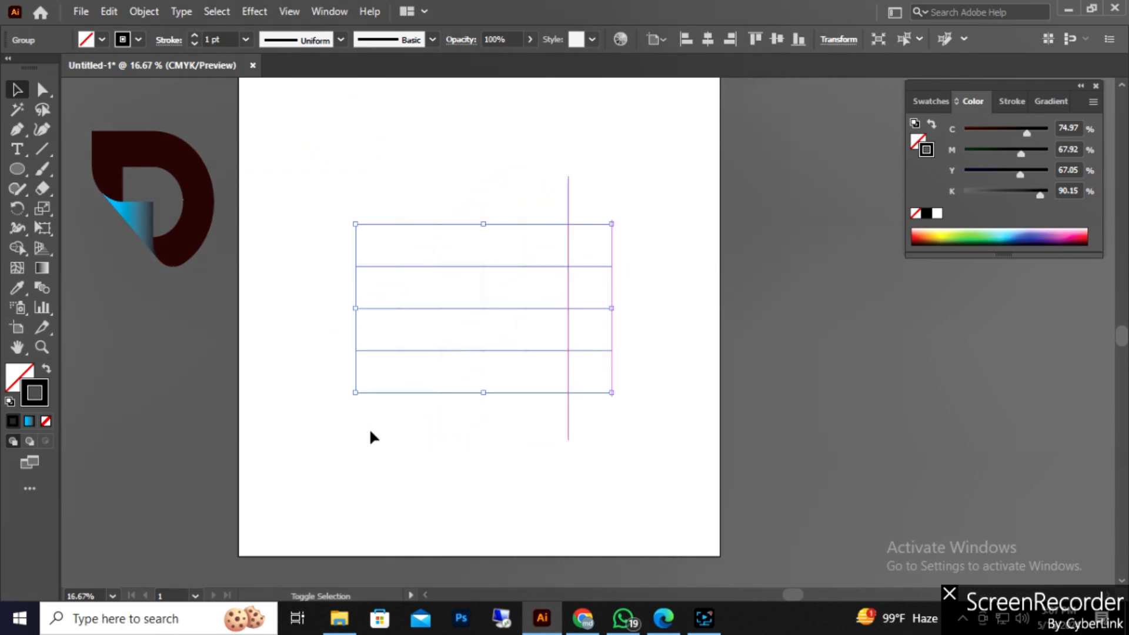
click(615, 432)
Step: Scale up both line groups of the grid together and move the grid to the upper middle of the artboard
drag(657, 379, 726, 465)
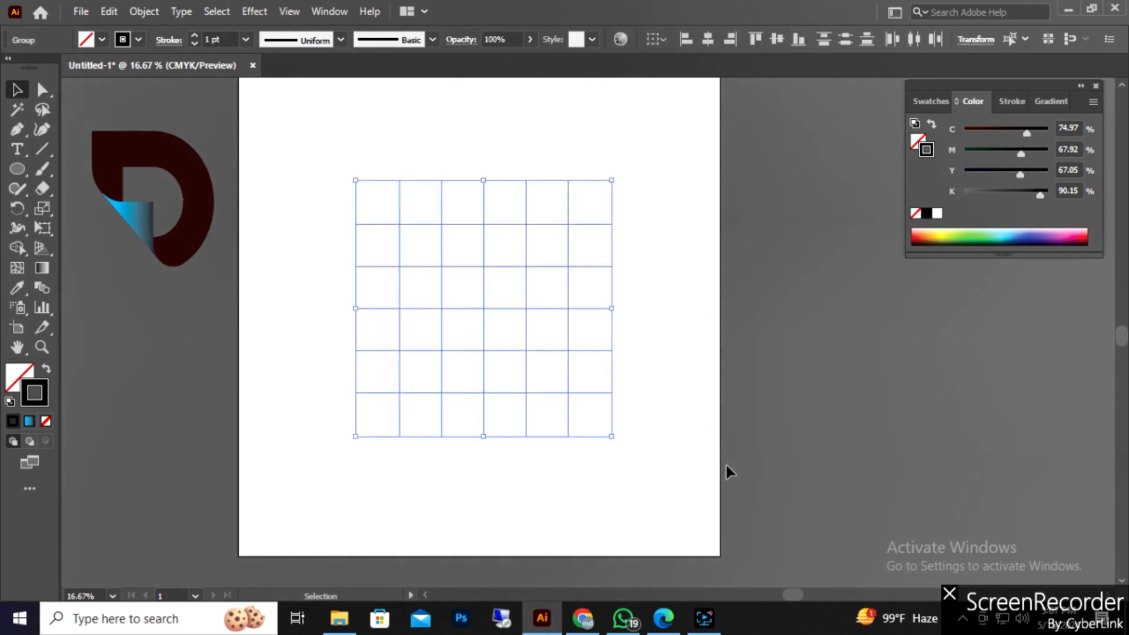
drag(616, 441, 688, 492)
click(714, 383)
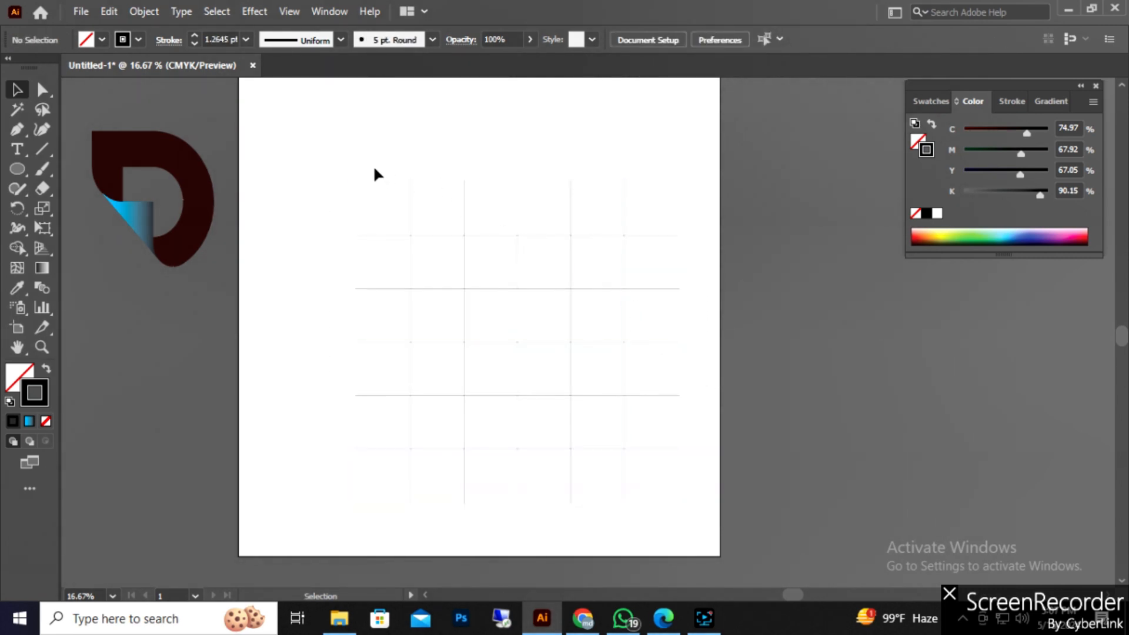
drag(647, 454, 672, 453)
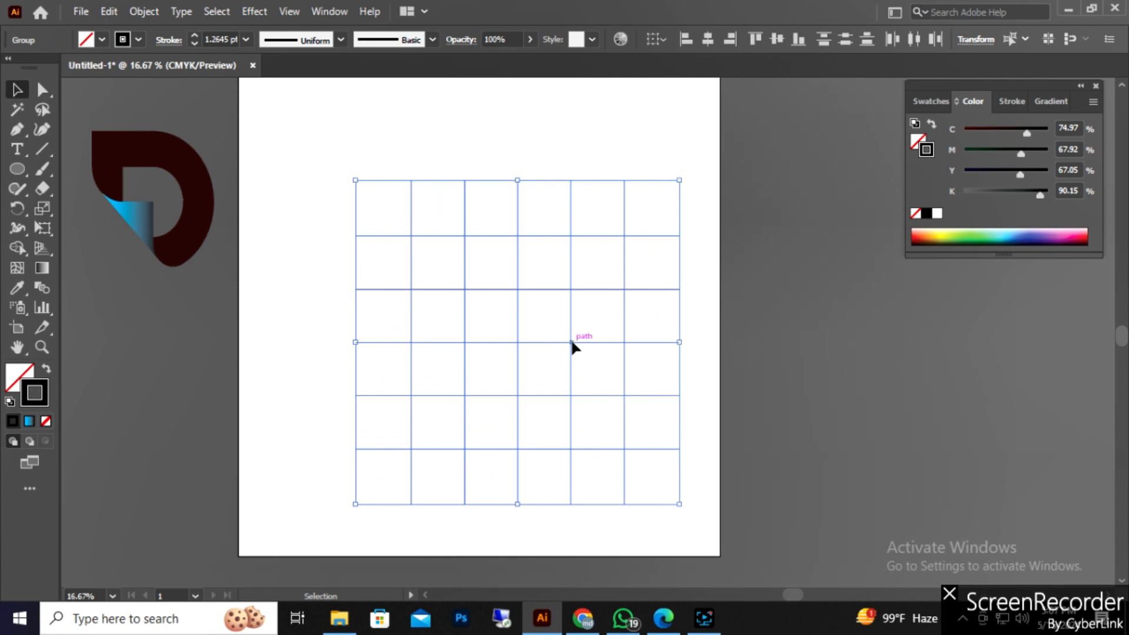
drag(572, 347, 520, 288)
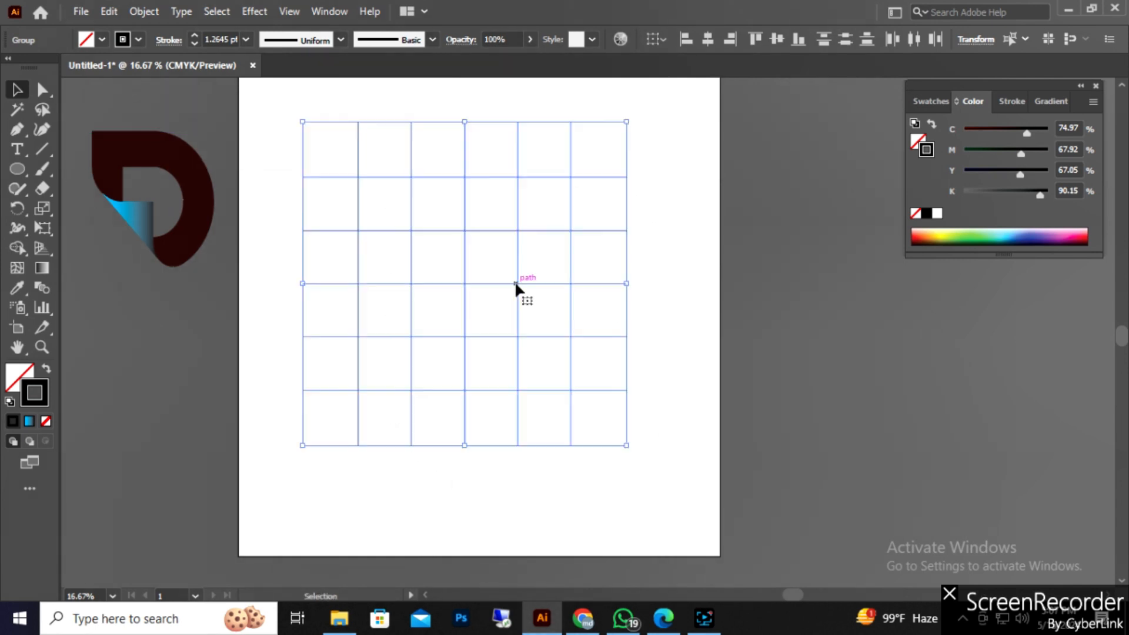
click(658, 400)
Step: Draw a circle centred on the grid's middle intersection with a radius of one grid cell
scroll(563, 440, up, 1)
scroll(563, 439, down, 1)
key(space)
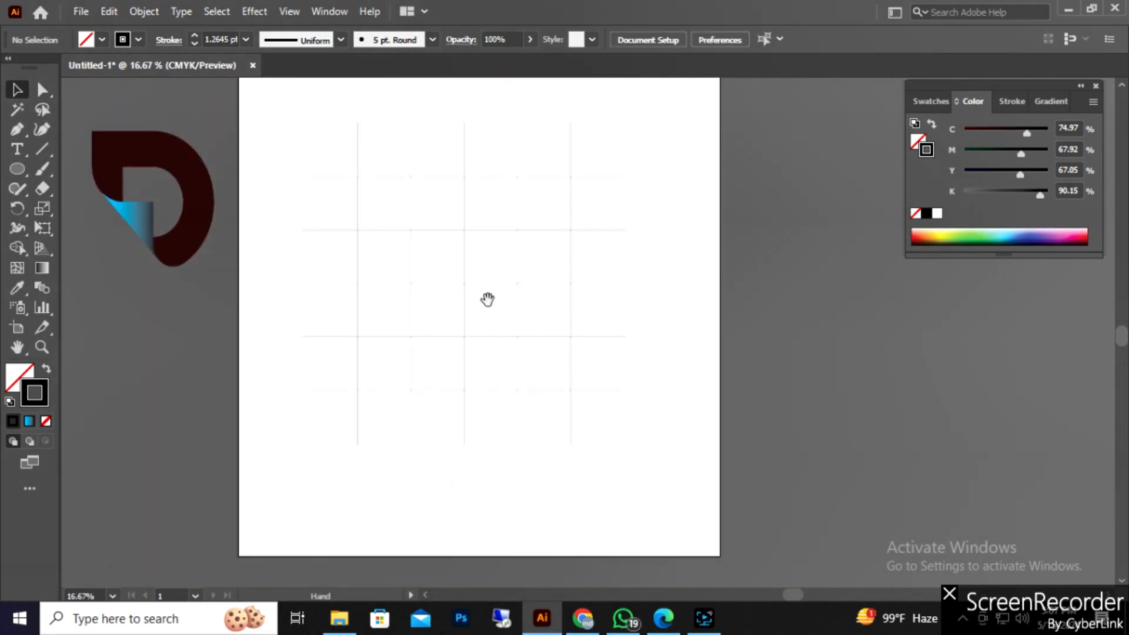
drag(487, 300, 577, 316)
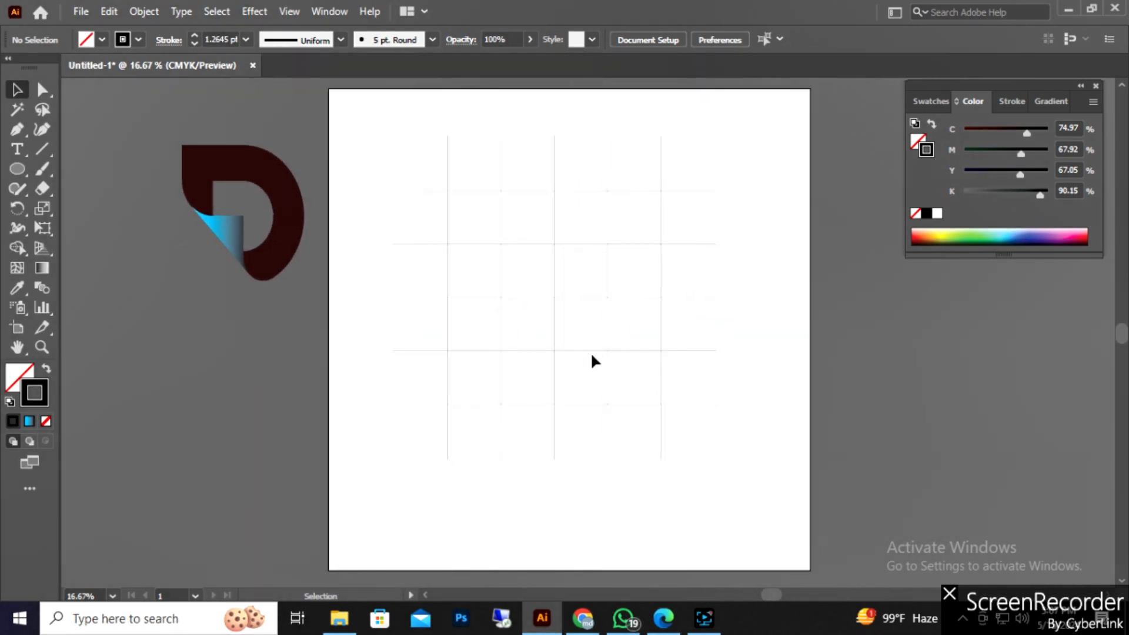
scroll(592, 355, up, 1)
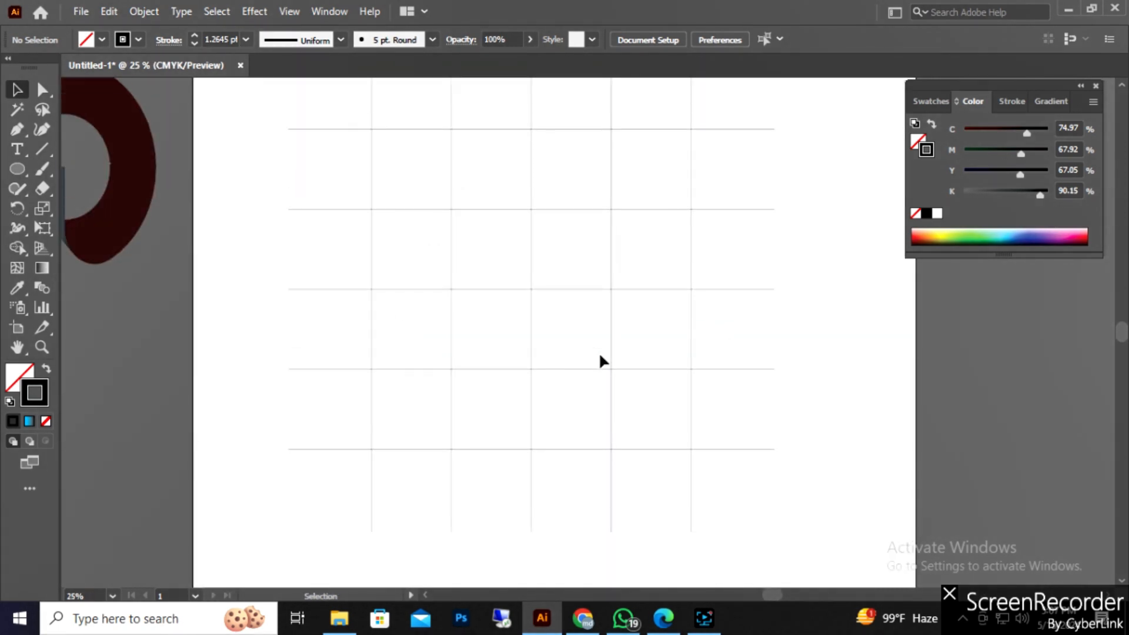
scroll(600, 356, up, 1)
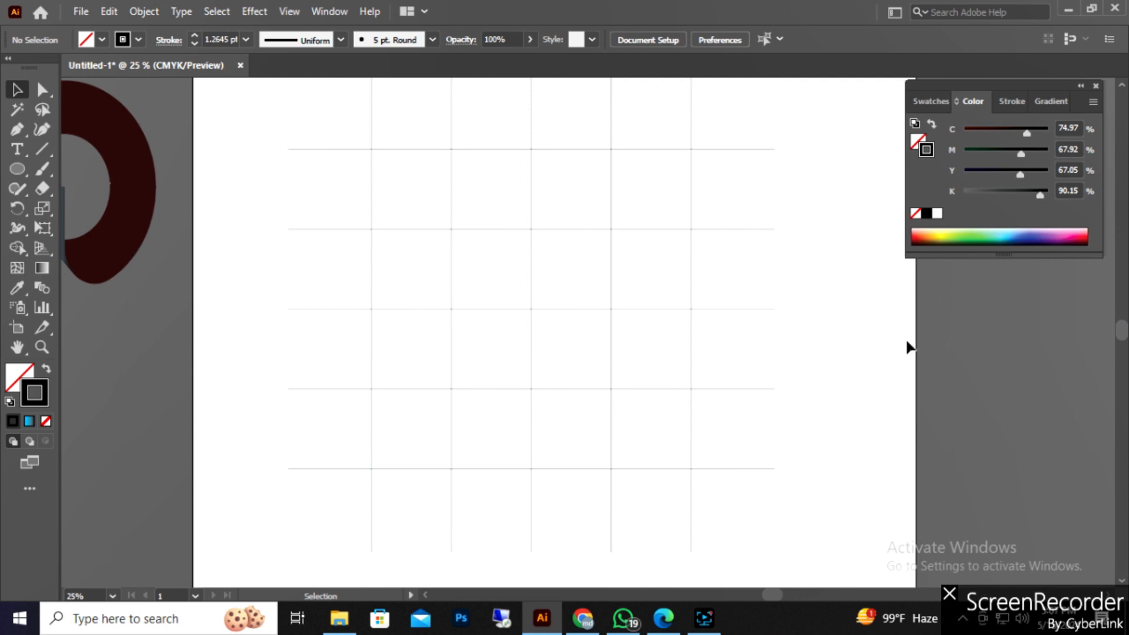
scroll(900, 348, up, 1)
click(18, 169)
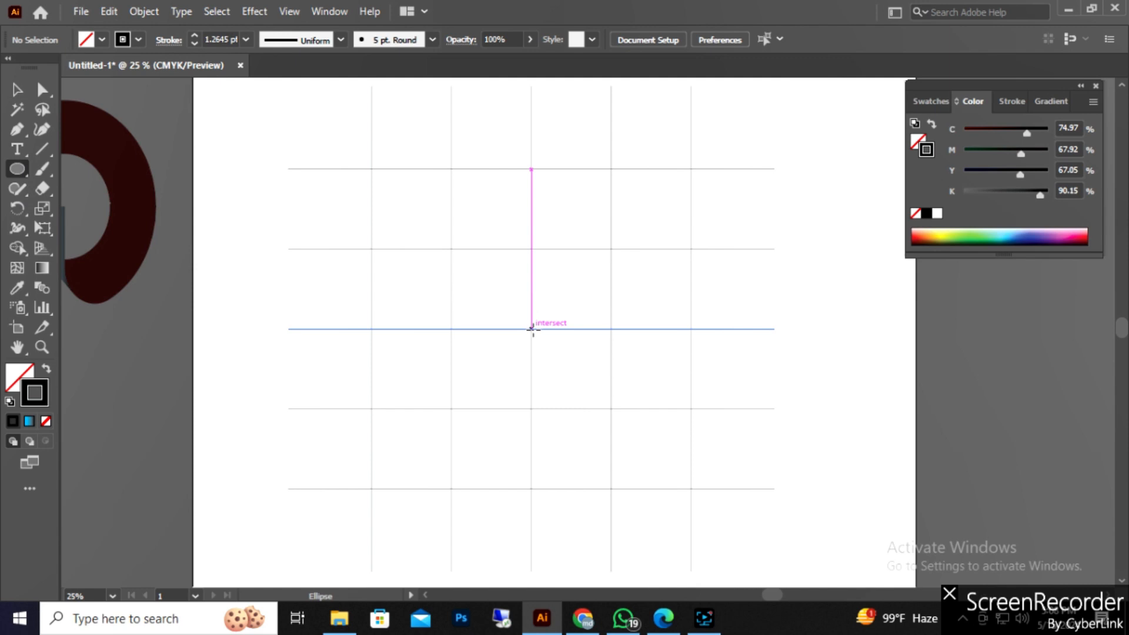
drag(531, 328, 457, 254)
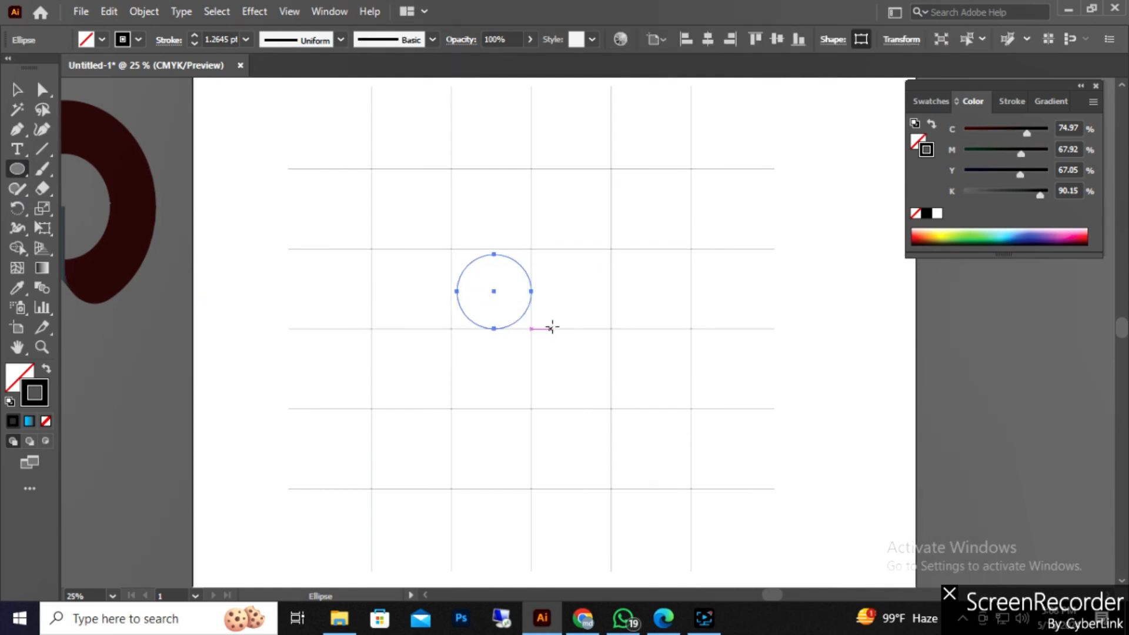
key(ctrl+z)
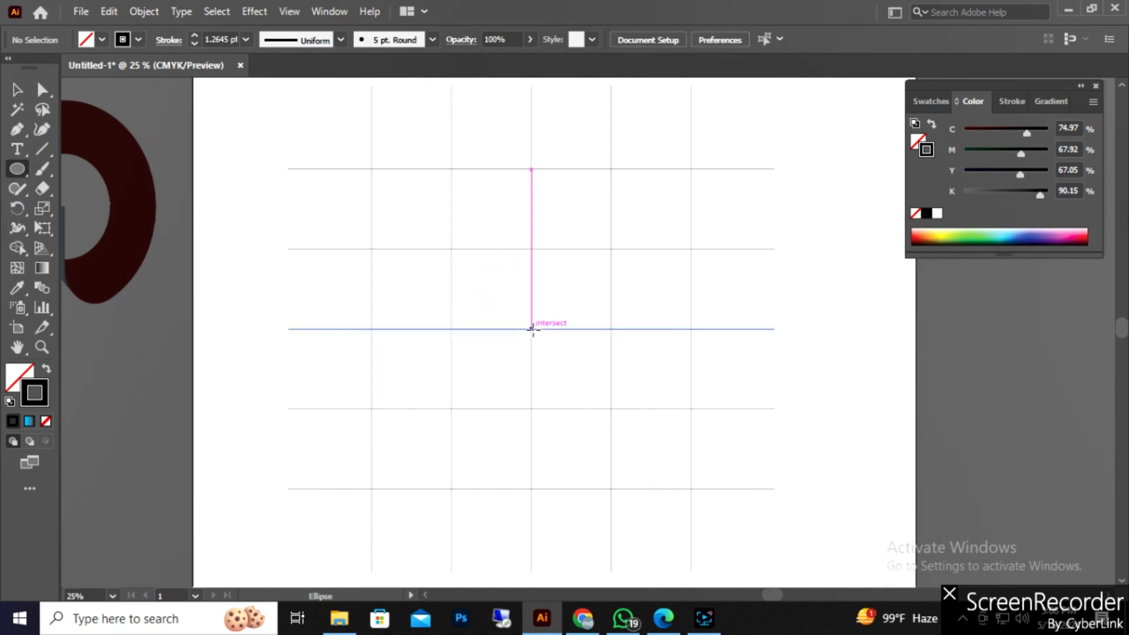
drag(532, 329, 451, 269)
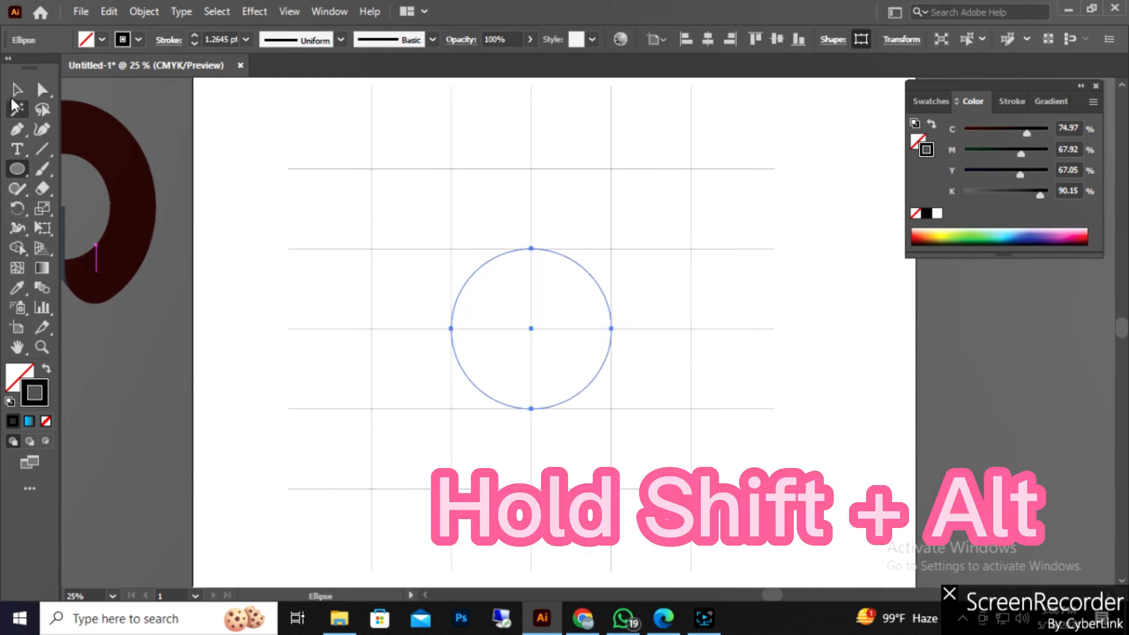
Step: Paste a copy of the circle in place and enlarge it from its centre to a radius of two grid cells
click(110, 12)
click(140, 111)
click(109, 11)
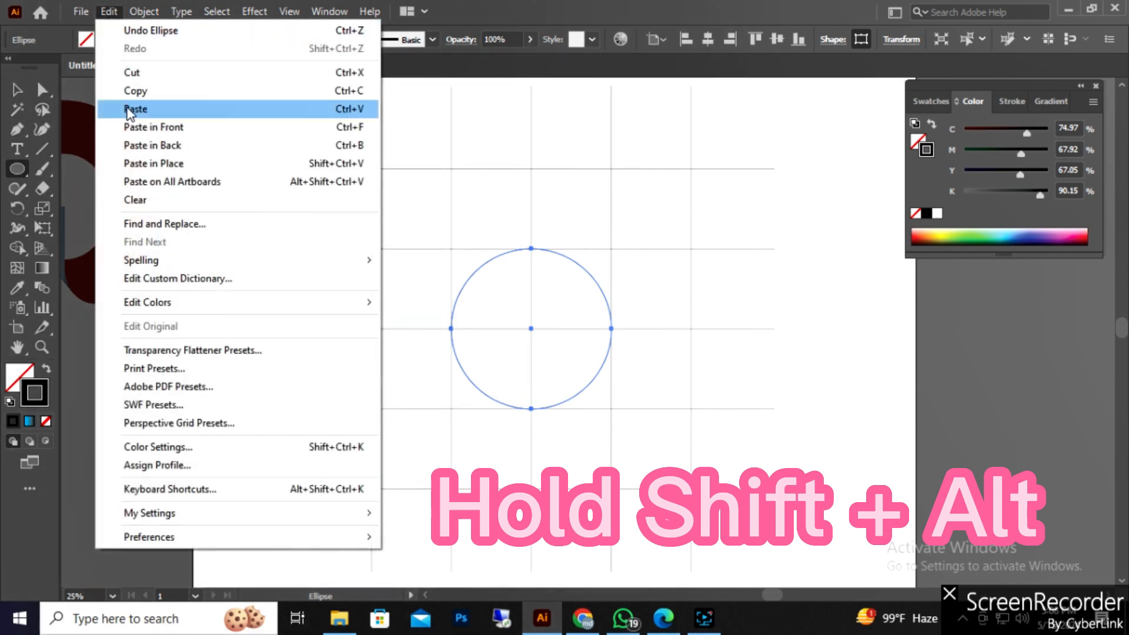
click(141, 161)
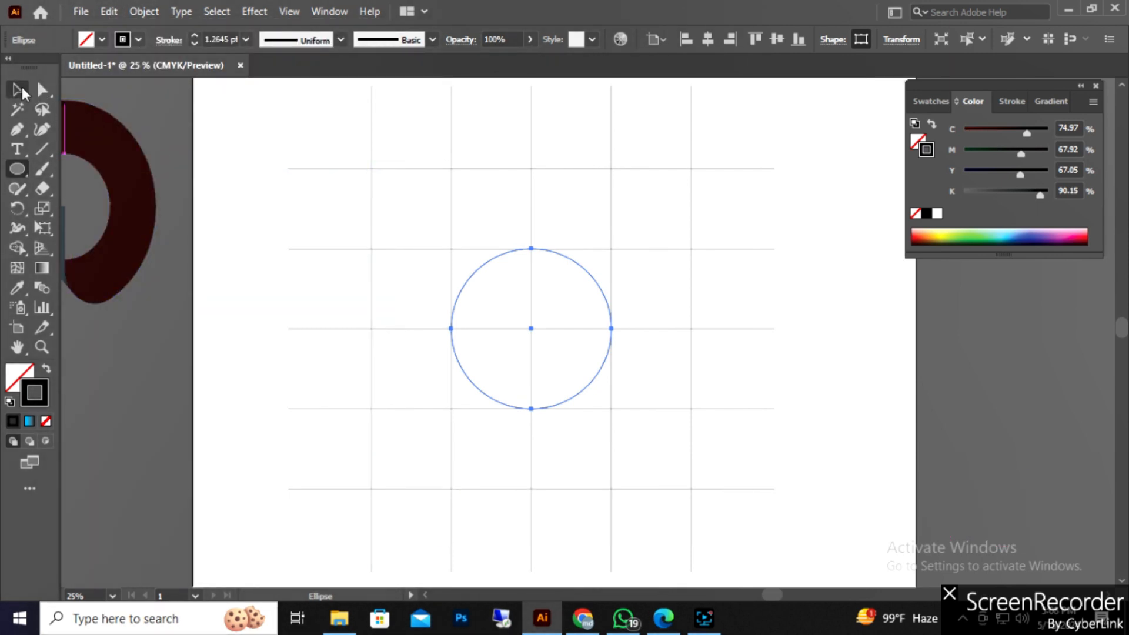
click(18, 89)
drag(612, 410, 694, 489)
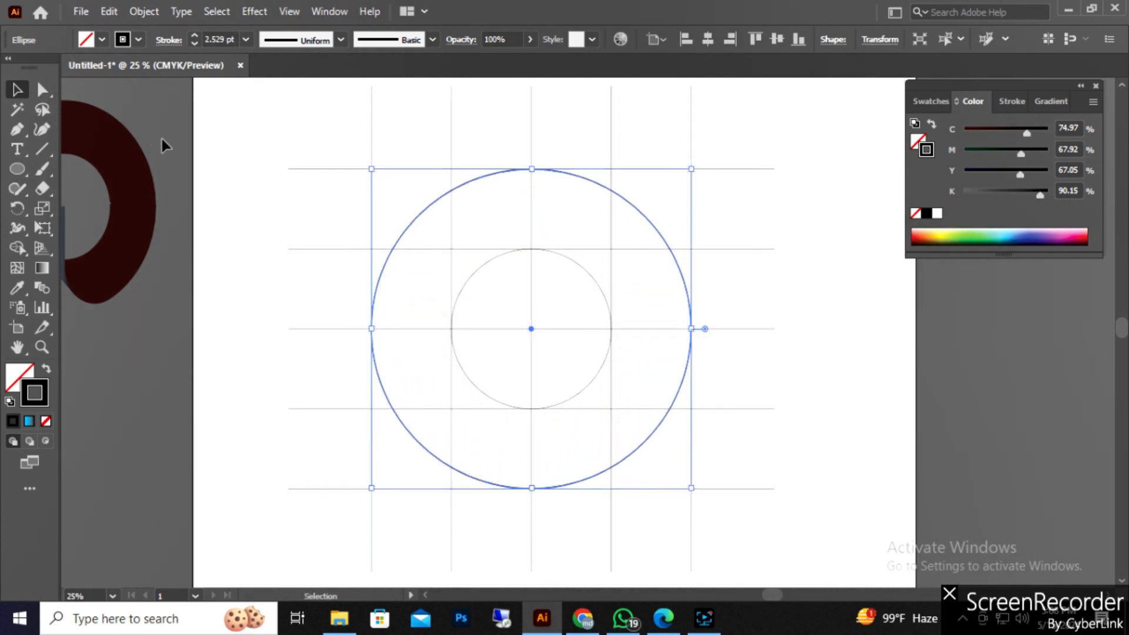
click(293, 139)
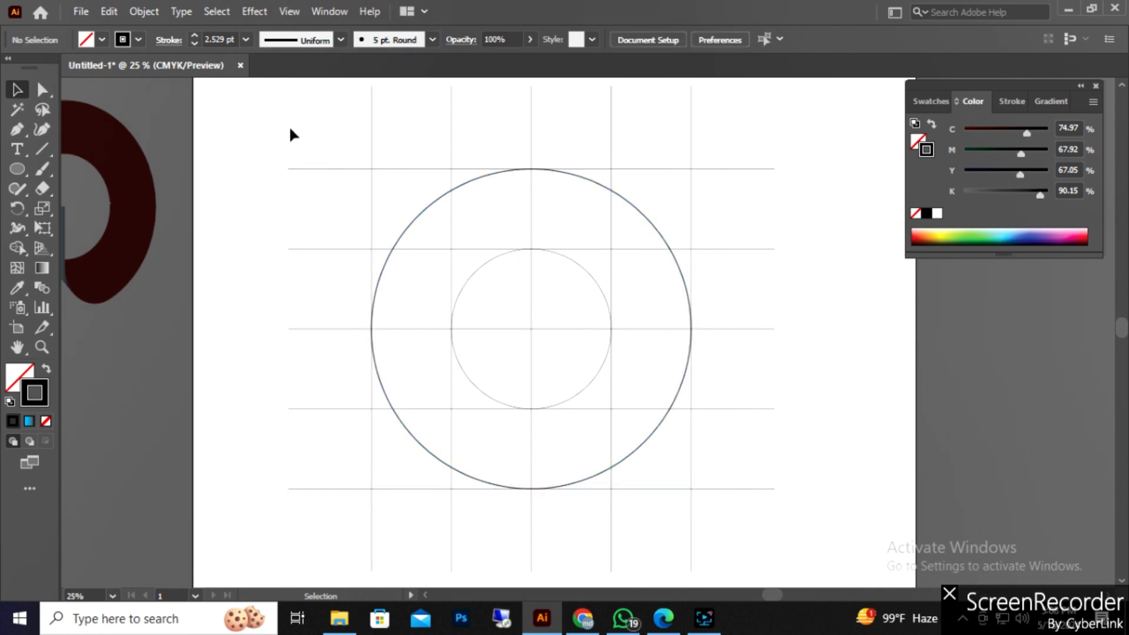
Step: Select the grid and both circles and merge the upper-left corner, top and right ring regions into a D shape with Shape Builder
drag(739, 520, 751, 535)
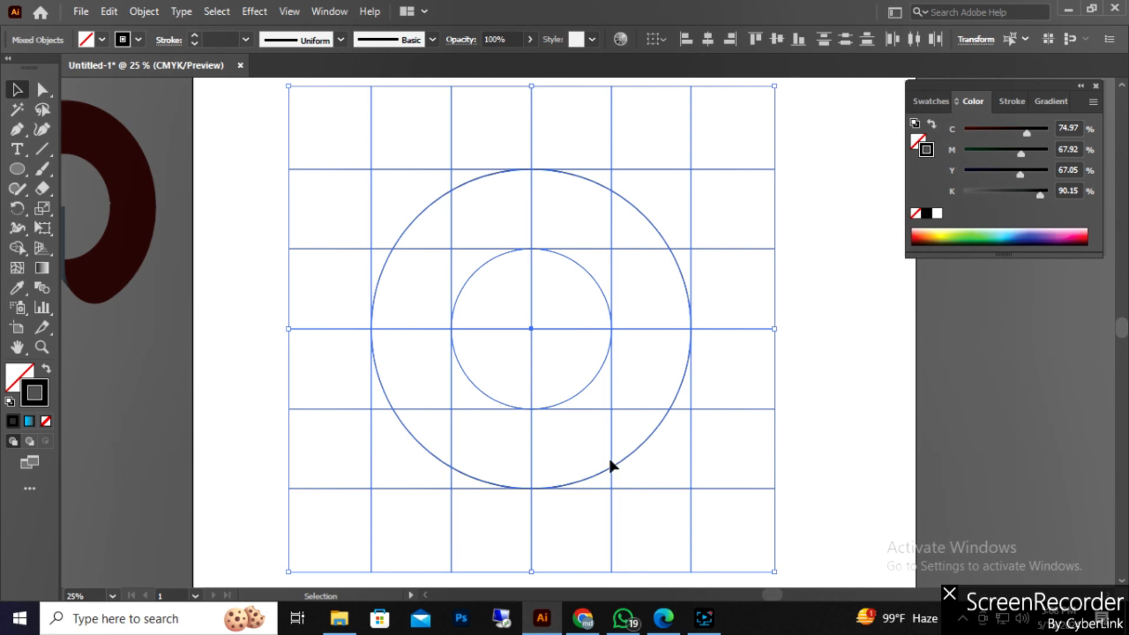
click(17, 248)
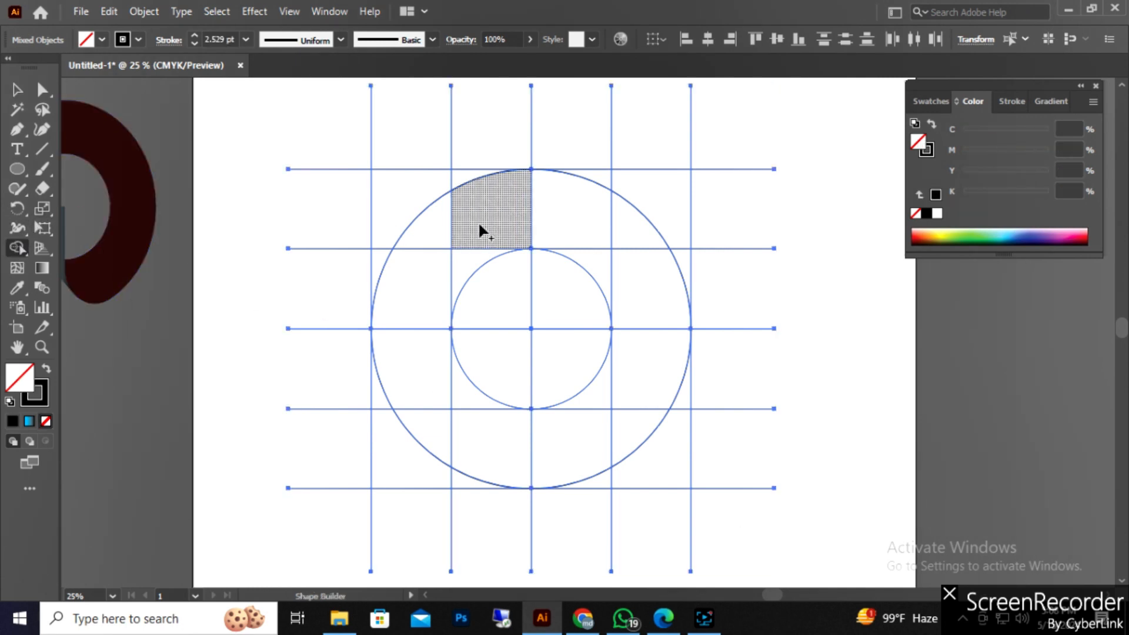
mouse_move(383, 180)
mouse_down()
mouse_move(421, 226)
mouse_move(420, 260)
mouse_move(381, 284)
mouse_up()
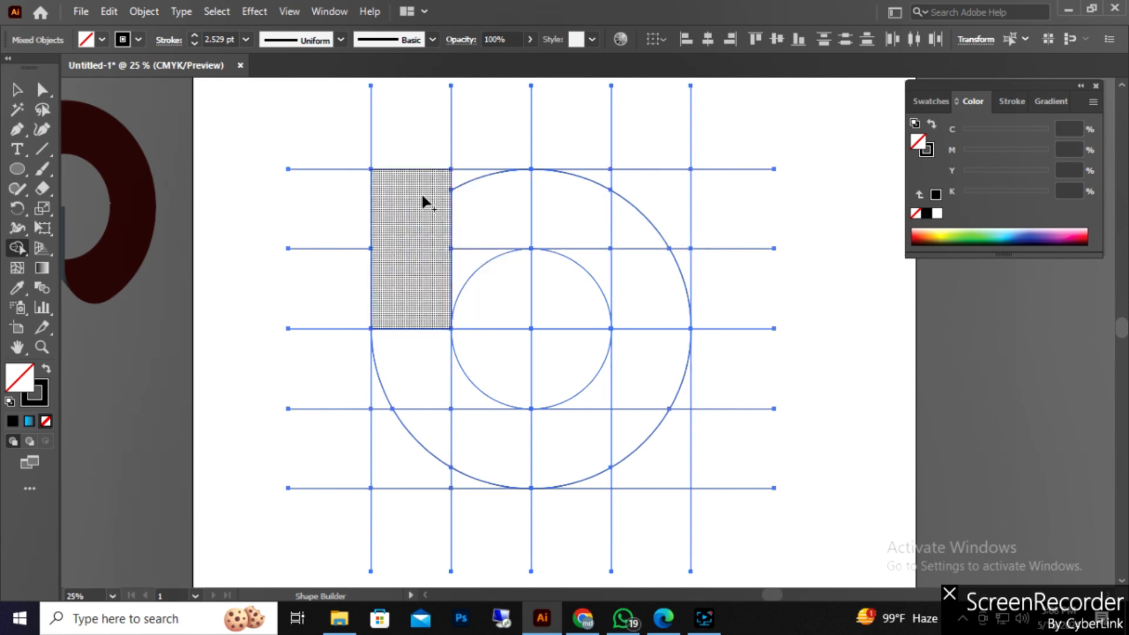
drag(440, 183, 560, 203)
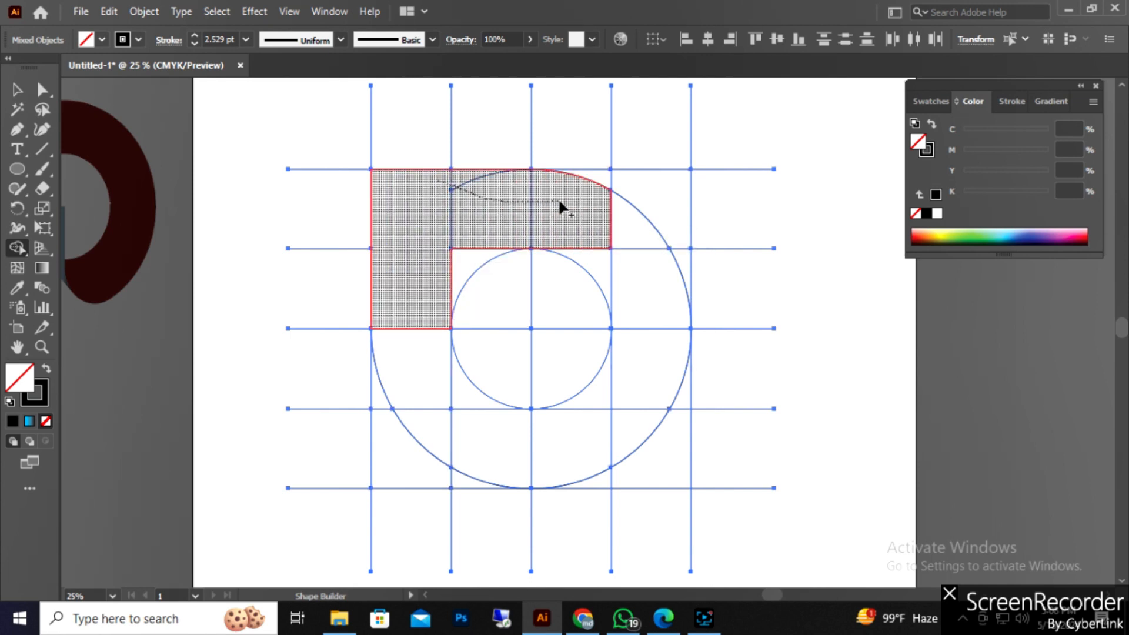
mouse_move(609, 246)
mouse_down()
mouse_move(632, 259)
mouse_move(610, 275)
mouse_move(634, 350)
mouse_up()
mouse_move(604, 389)
mouse_down()
mouse_move(595, 428)
mouse_move(623, 439)
mouse_up()
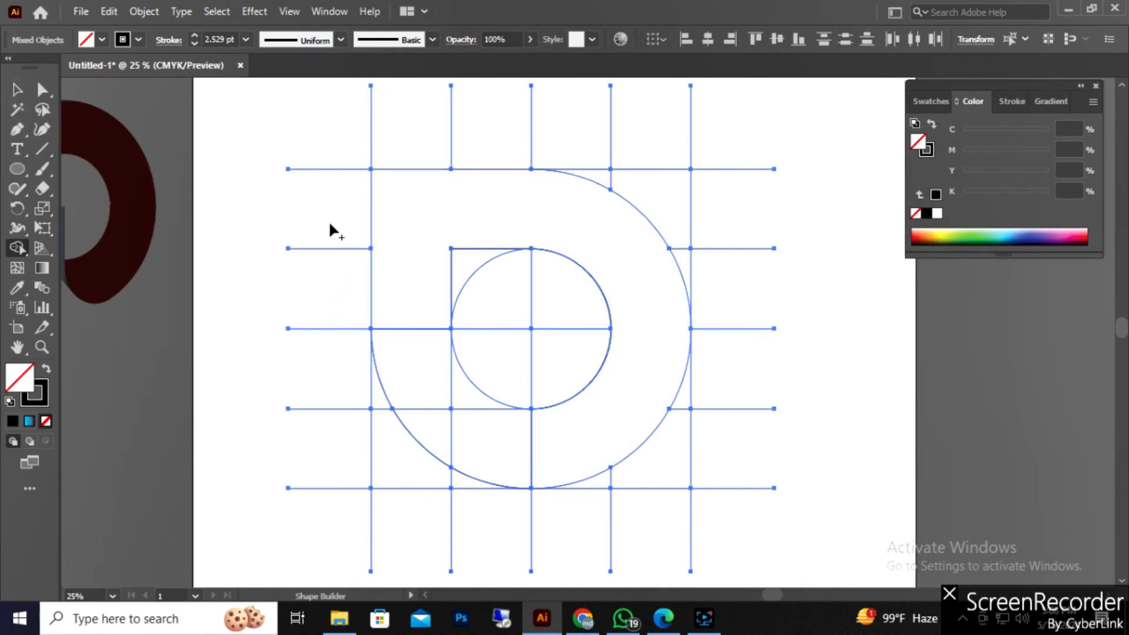
Step: Remove the lower corner regions and the grid line ends surrounding the D with Shape Builder
mouse_move(328, 148)
mouse_down()
mouse_move(338, 468)
mouse_move(407, 491)
mouse_up()
drag(672, 527, 695, 470)
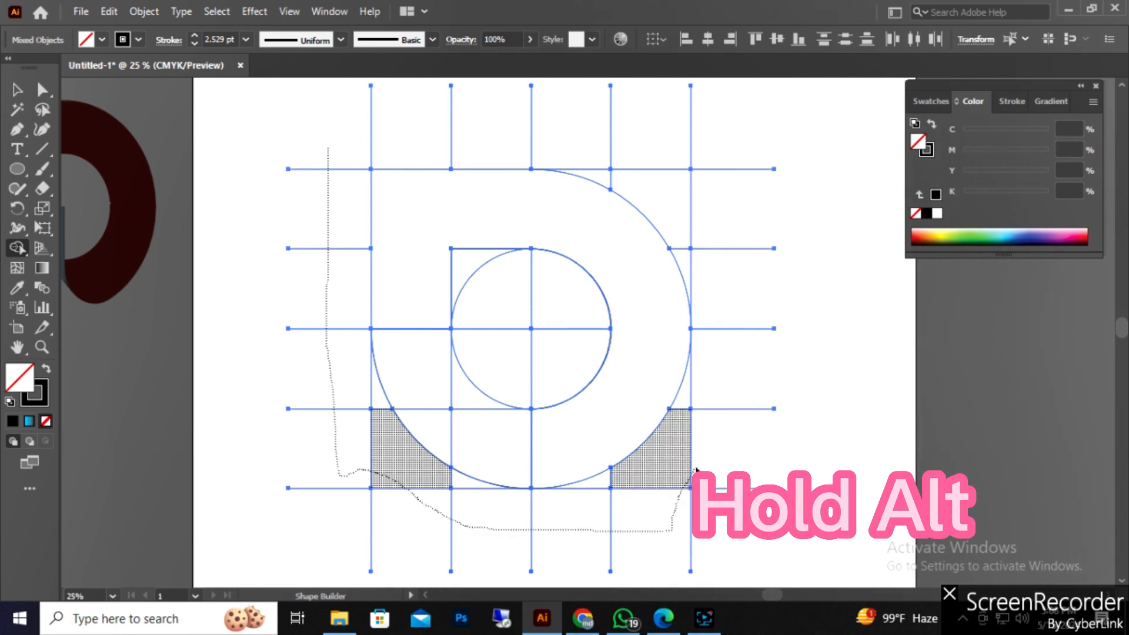
drag(608, 506, 708, 388)
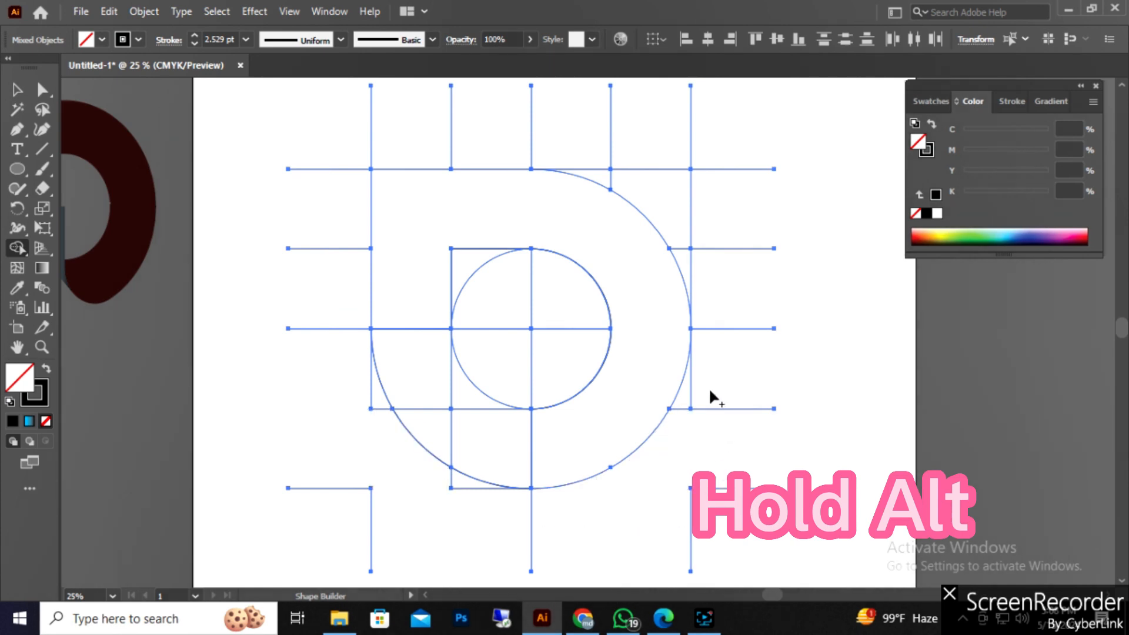
mouse_move(743, 123)
mouse_down()
mouse_move(737, 462)
mouse_move(564, 545)
mouse_up()
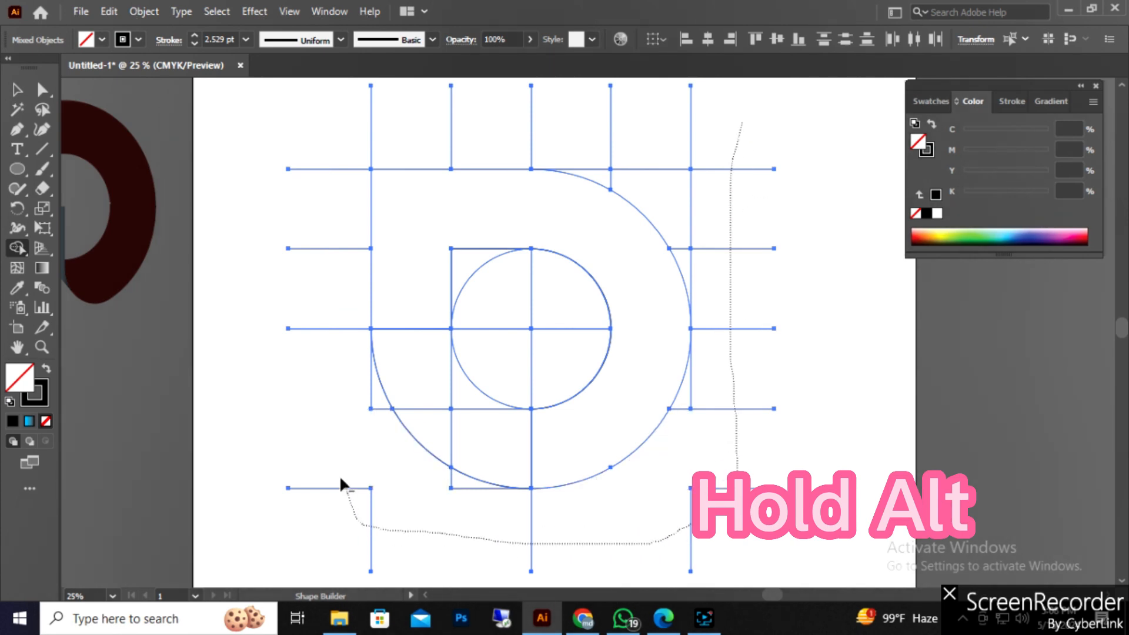
drag(341, 479, 329, 343)
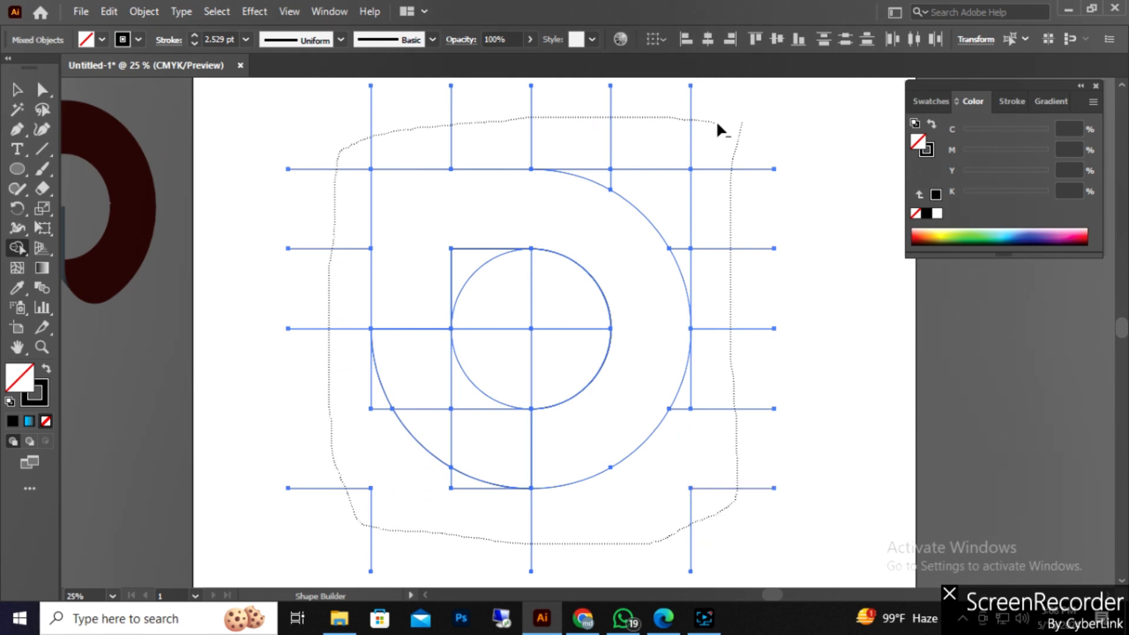
drag(718, 123, 718, 125)
Step: Erase the leftover pieces outside the D's outline at its upper-right, right and lower-left edges
drag(589, 155, 625, 184)
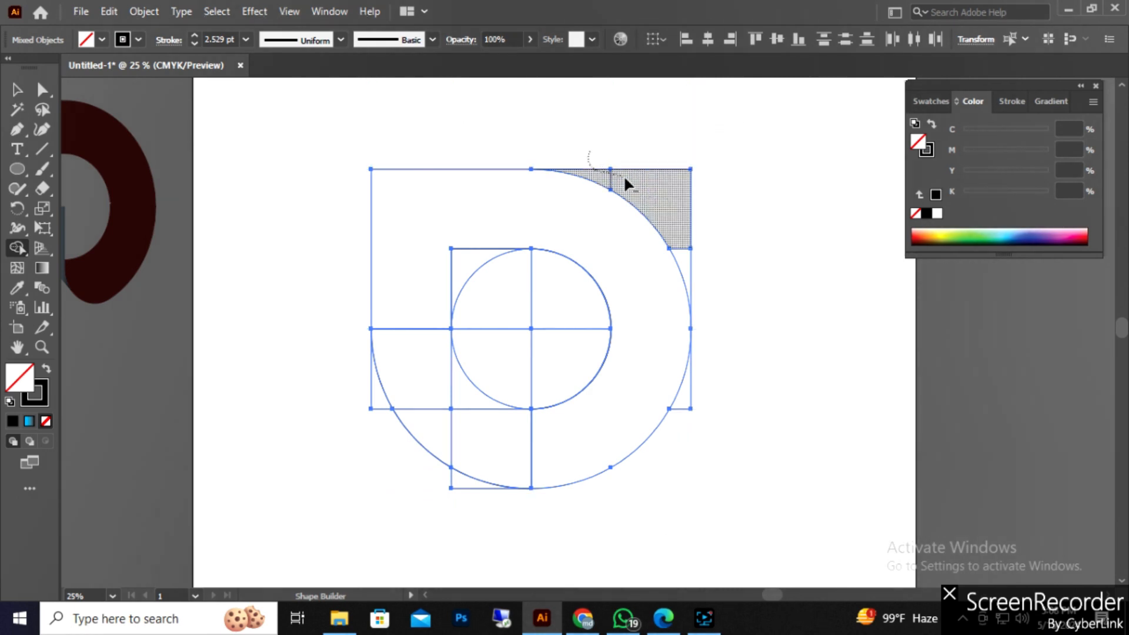
drag(677, 234, 694, 292)
mouse_move(697, 354)
mouse_down()
mouse_move(687, 427)
mouse_move(697, 448)
mouse_up()
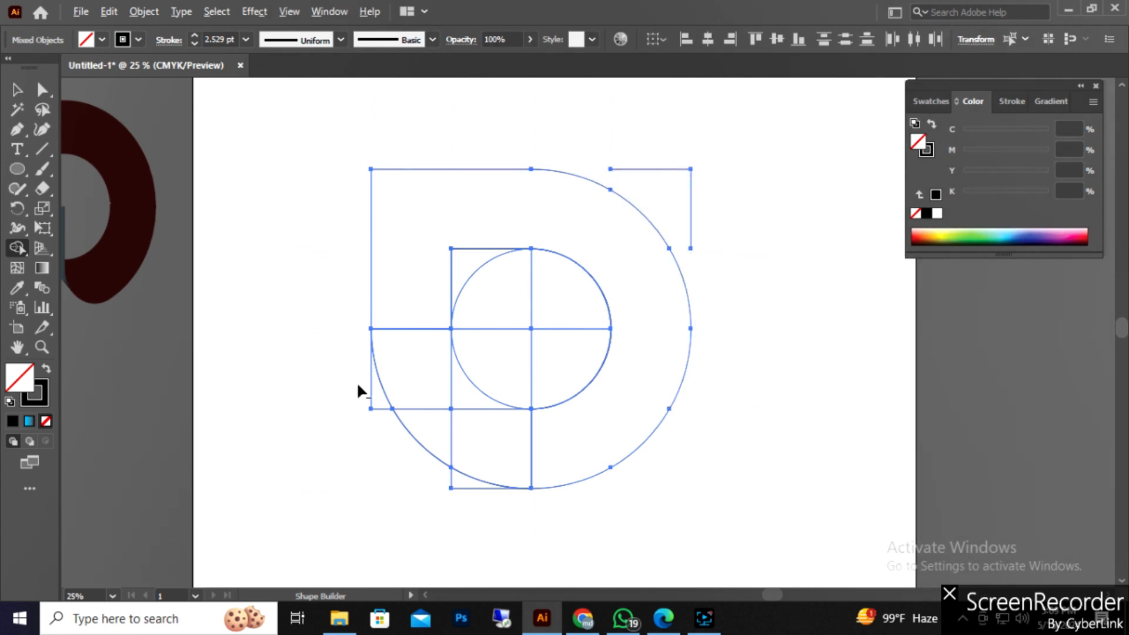
mouse_move(360, 387)
mouse_down()
mouse_move(411, 462)
mouse_move(462, 492)
mouse_up()
drag(454, 485, 477, 500)
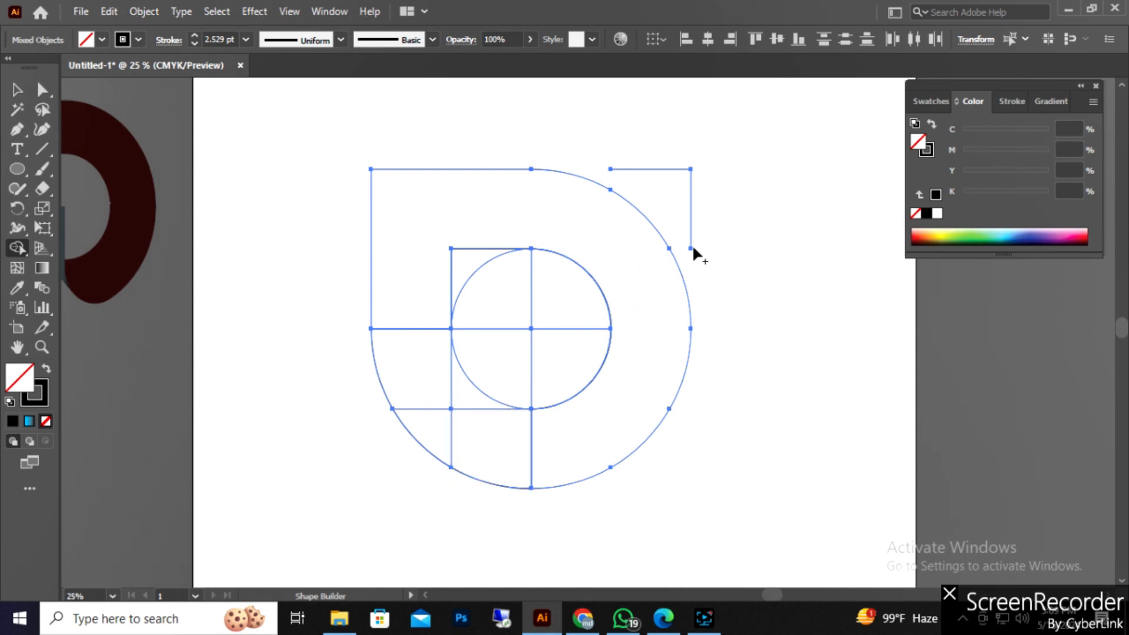
mouse_move(645, 125)
mouse_down()
mouse_move(711, 234)
mouse_move(696, 277)
mouse_up()
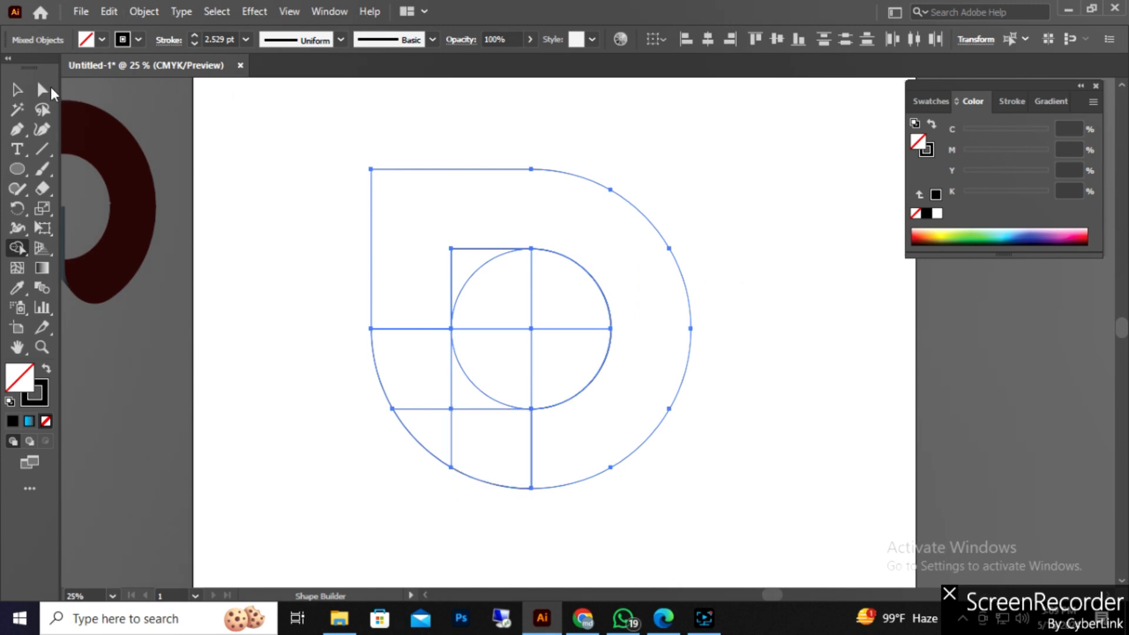
Step: Fill the merged D shape with solid black
click(17, 89)
click(793, 283)
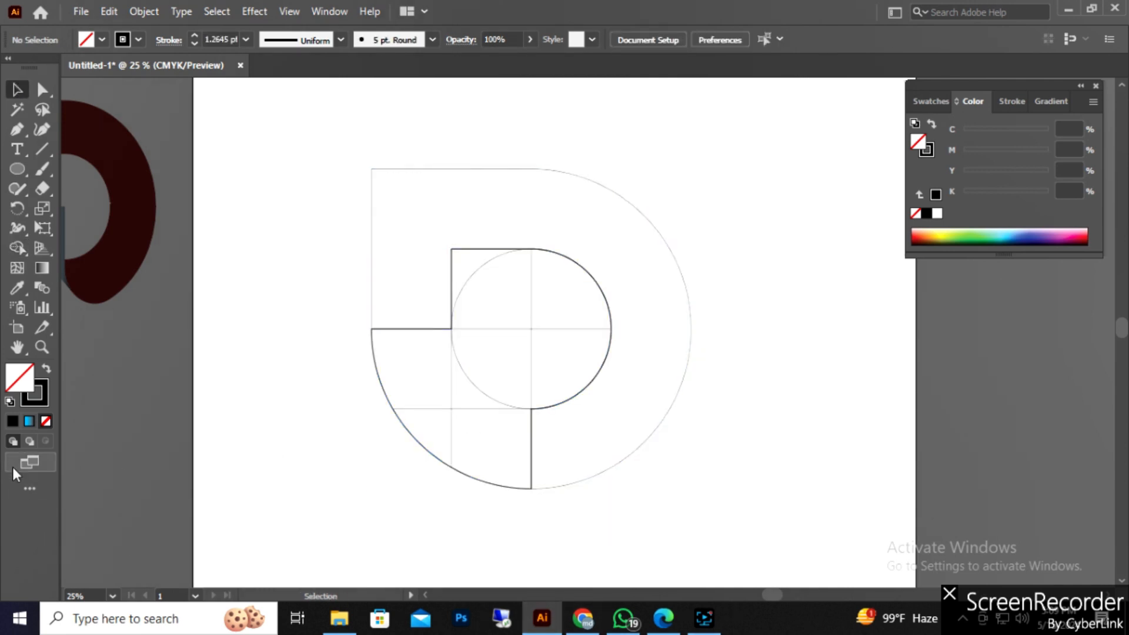
click(12, 423)
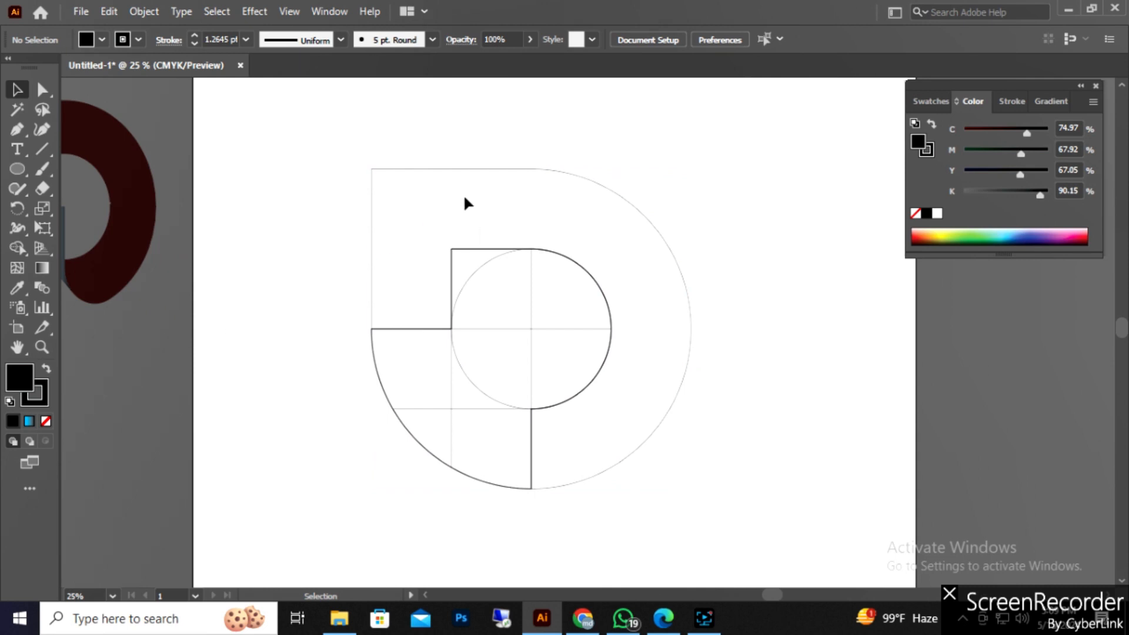
click(433, 168)
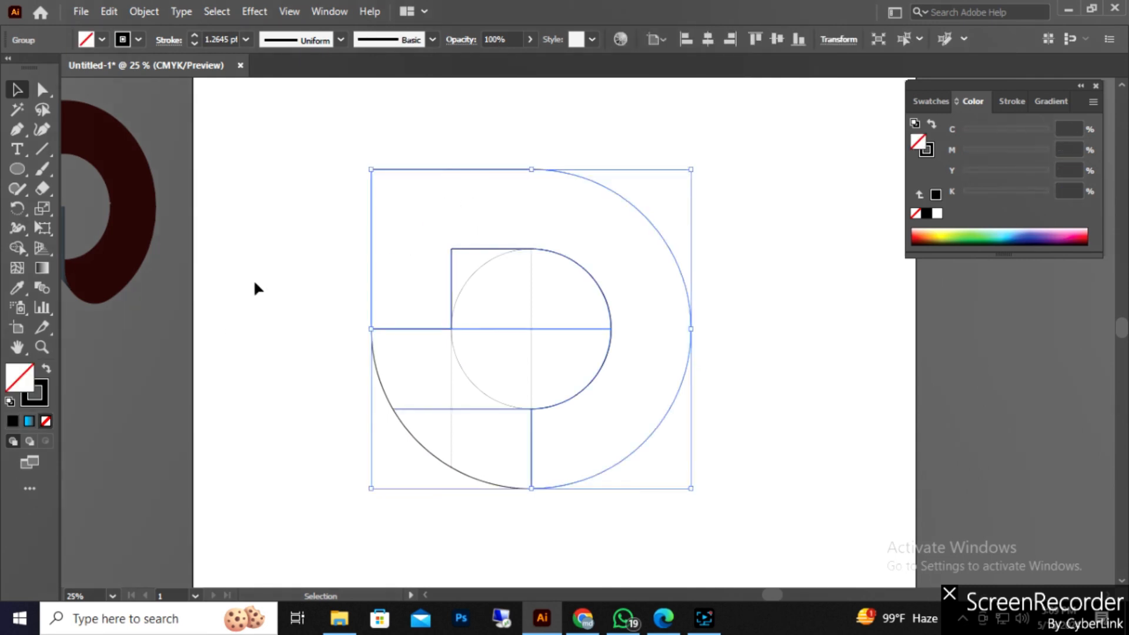
click(12, 421)
click(366, 296)
click(367, 296)
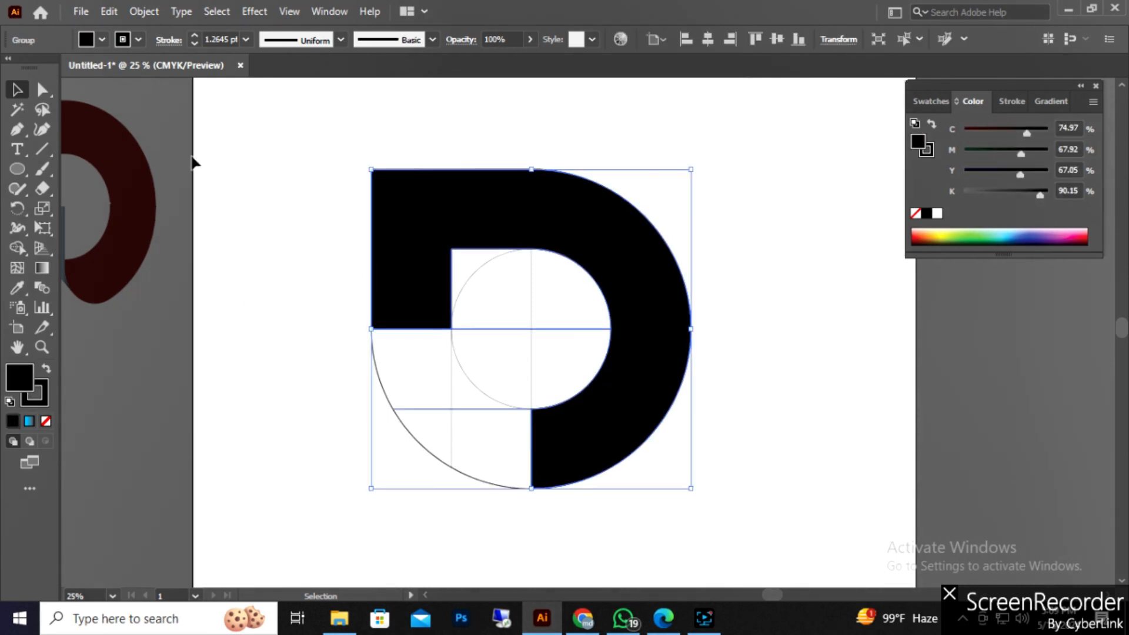
Step: Round the outer lower corner of the D's left arm and the outer corner of its lower end using live corners
click(42, 90)
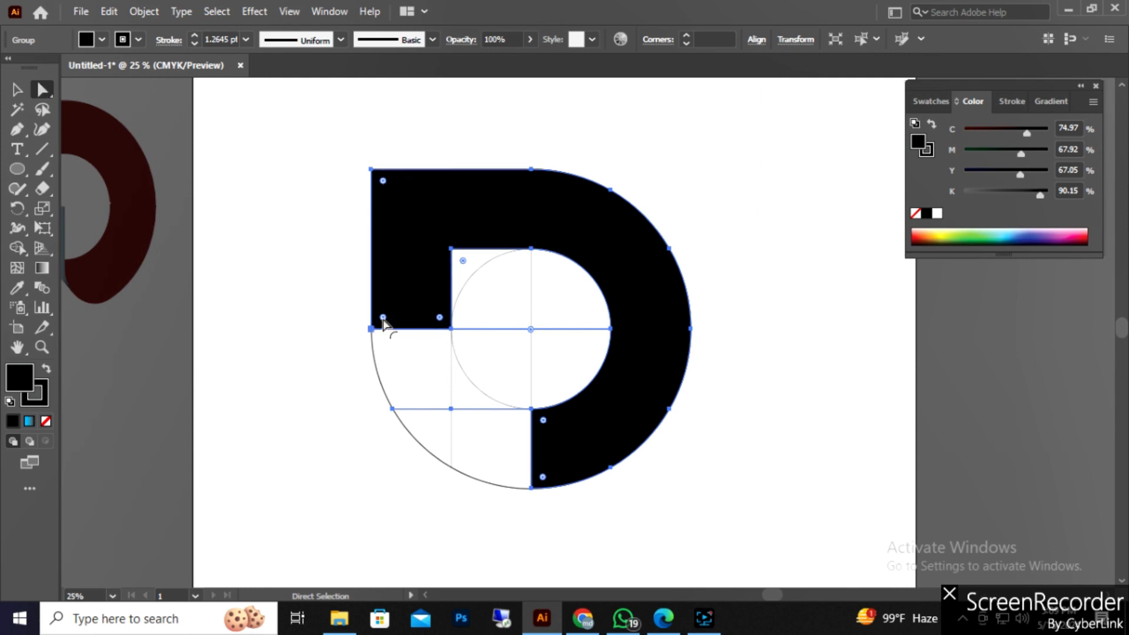
drag(383, 318, 463, 256)
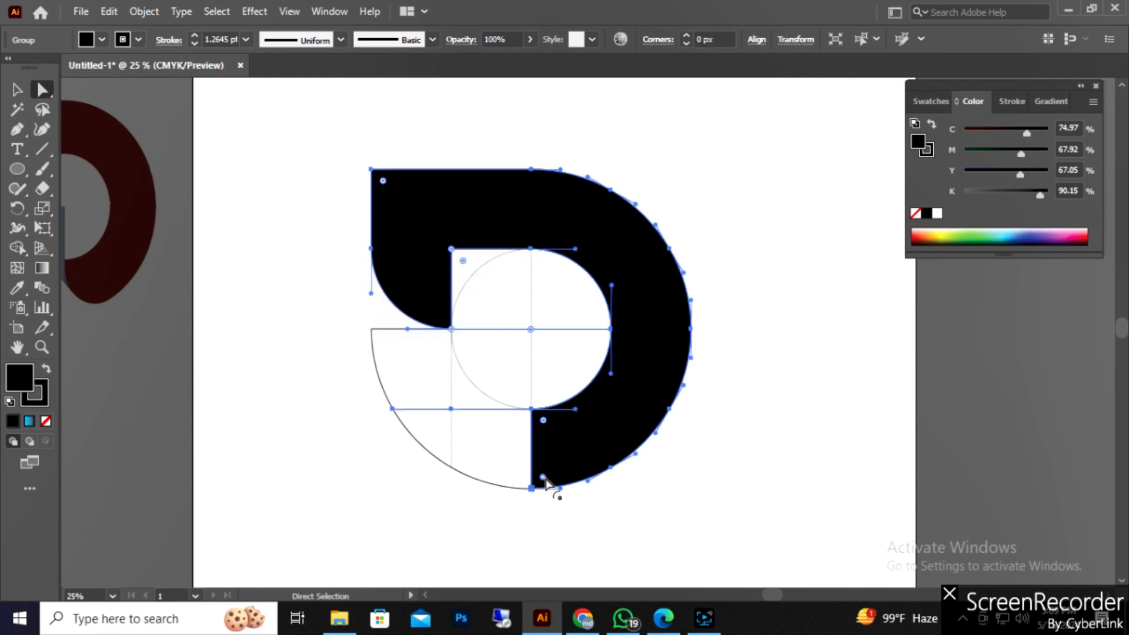
drag(544, 478, 639, 423)
click(270, 198)
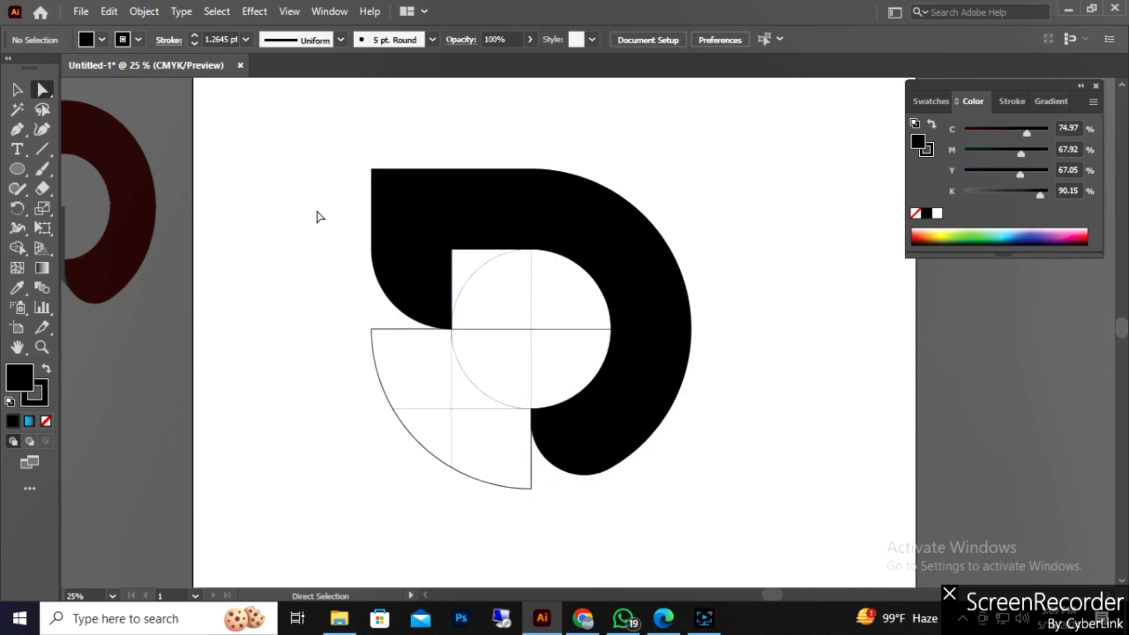
Step: Draw a diagonal line along the fold edge, from the left arm's rounded corner past the D's rounded lower end
scroll(753, 355, down, 1)
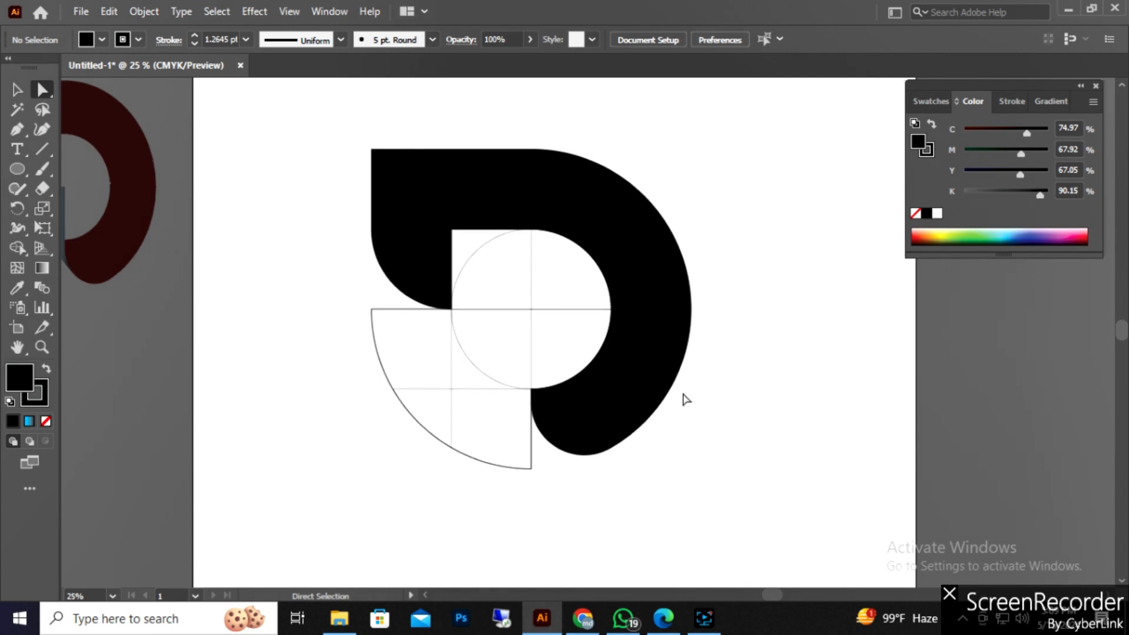
alt+scroll(698, 404, up, 1)
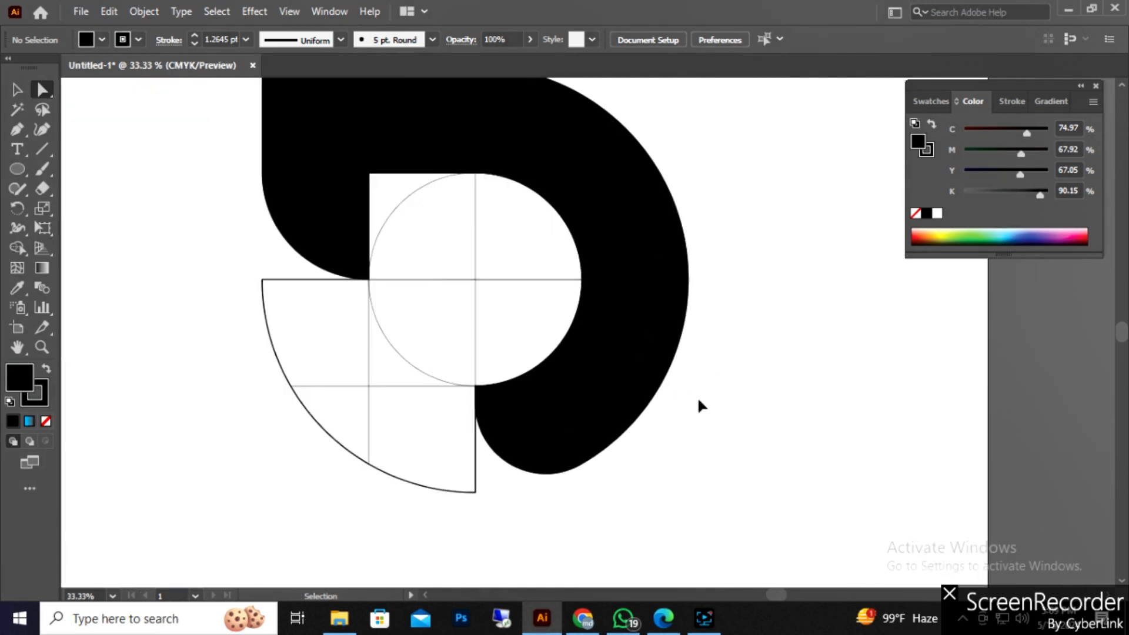
click(41, 149)
drag(286, 240, 536, 493)
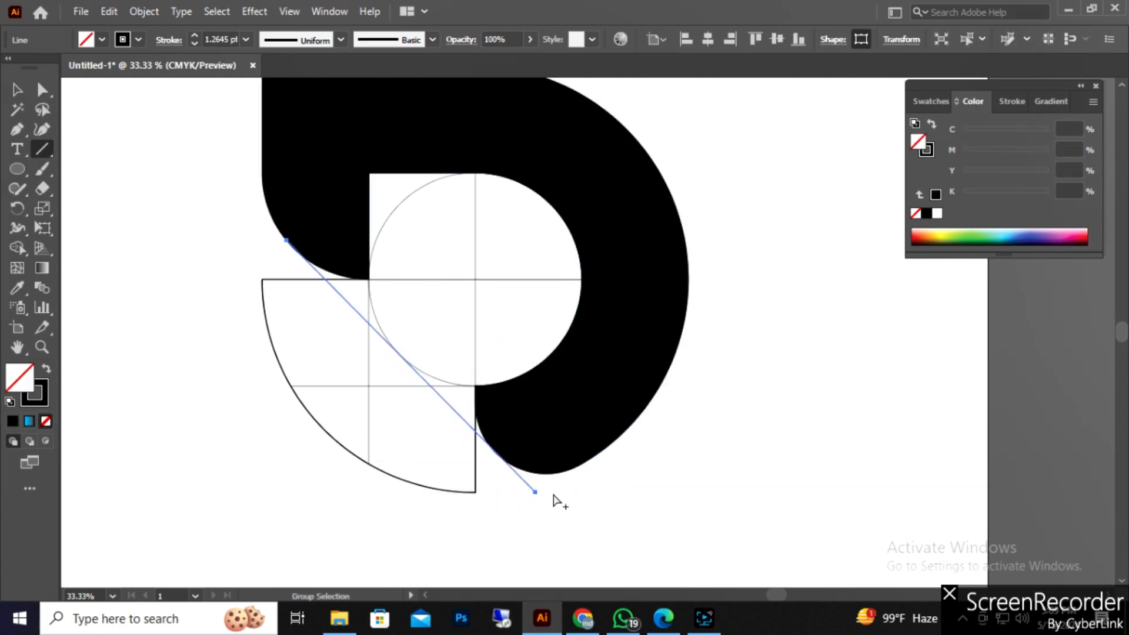
Step: Nudge the diagonal line so it just touches the curve of the D's rounded lower end
scroll(555, 497, up, 4)
scroll(554, 496, up, 1)
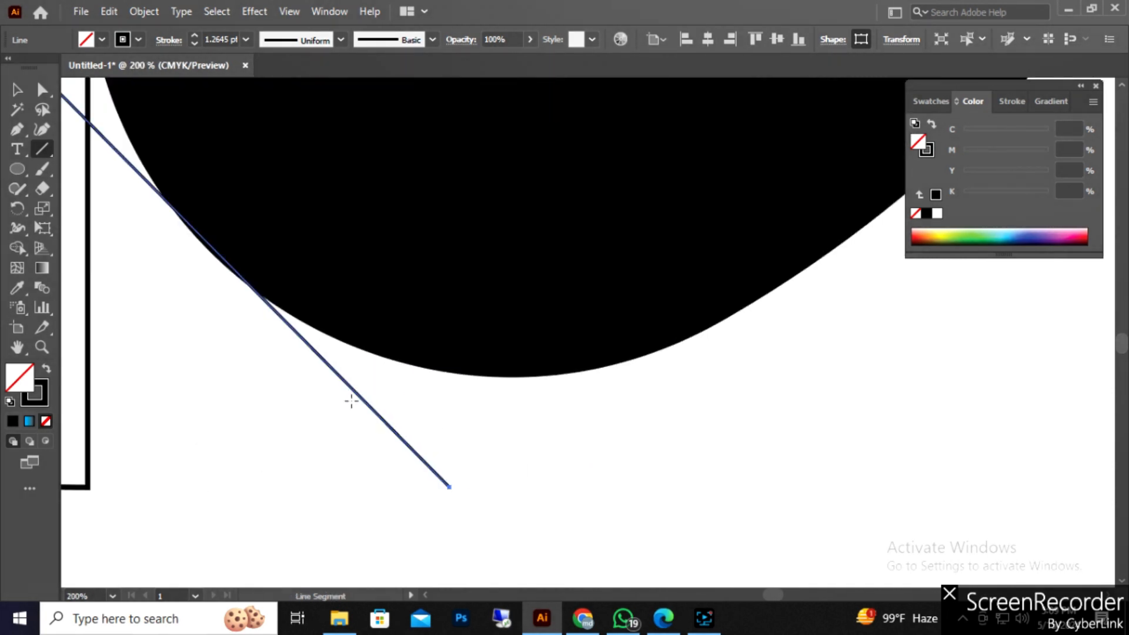
drag(278, 376, 372, 422)
click(24, 91)
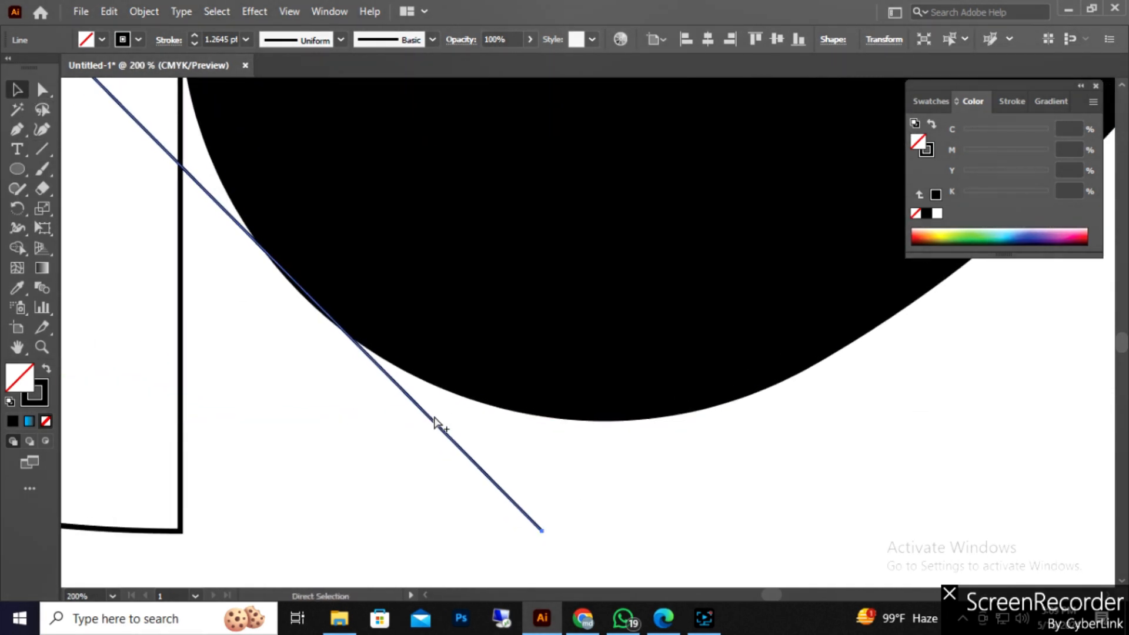
scroll(427, 414, up, 5)
drag(227, 195, 737, 519)
scroll(737, 519, down, 2)
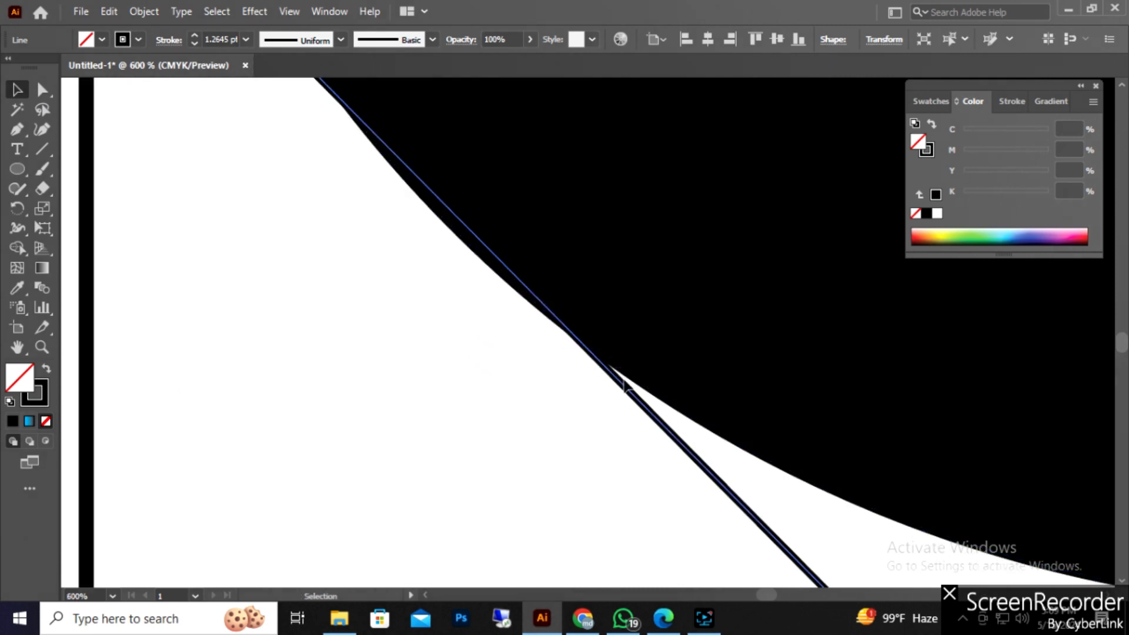
drag(619, 386, 616, 387)
scroll(542, 405, down, 9)
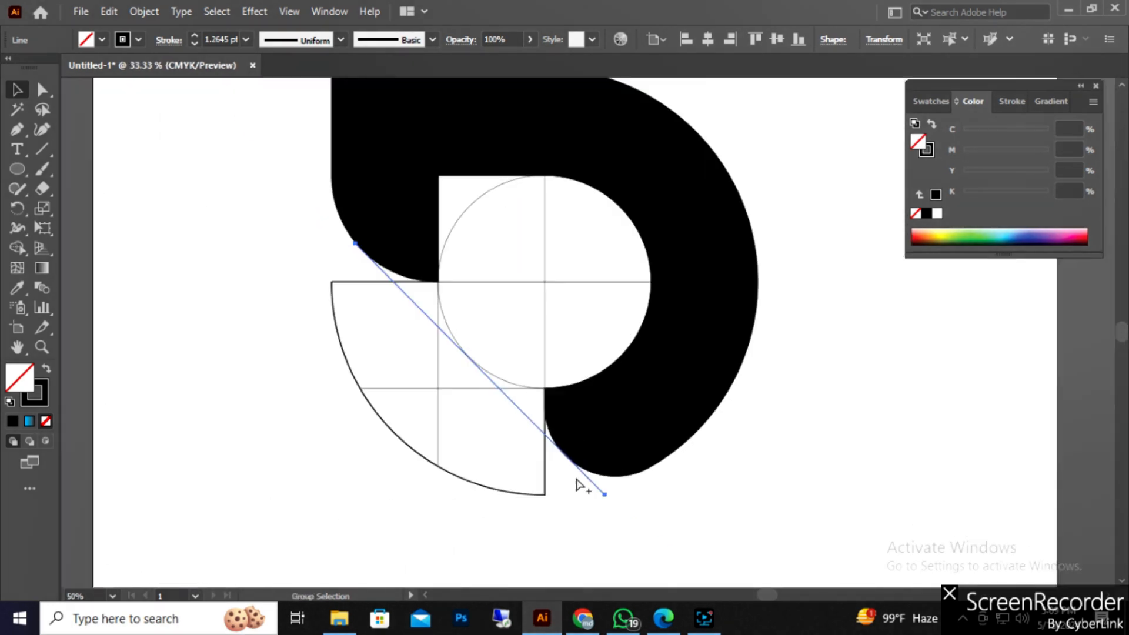
click(341, 212)
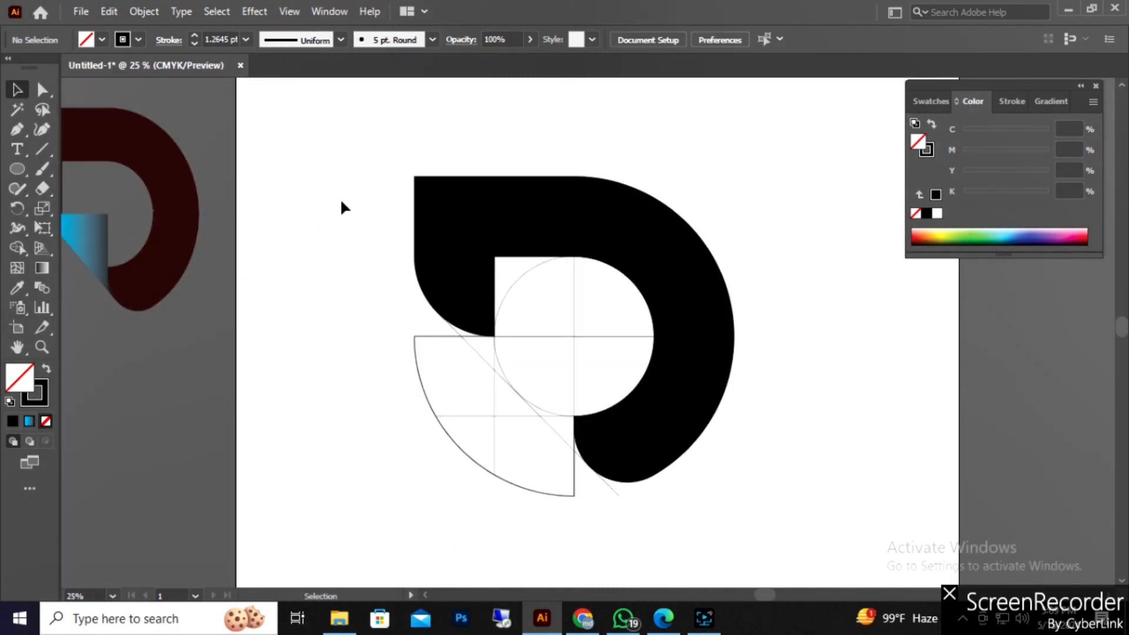
Step: Select the D with all construction lines and remove the lower-left regions outside the diagonal line with Shape Builder
drag(340, 164, 709, 518)
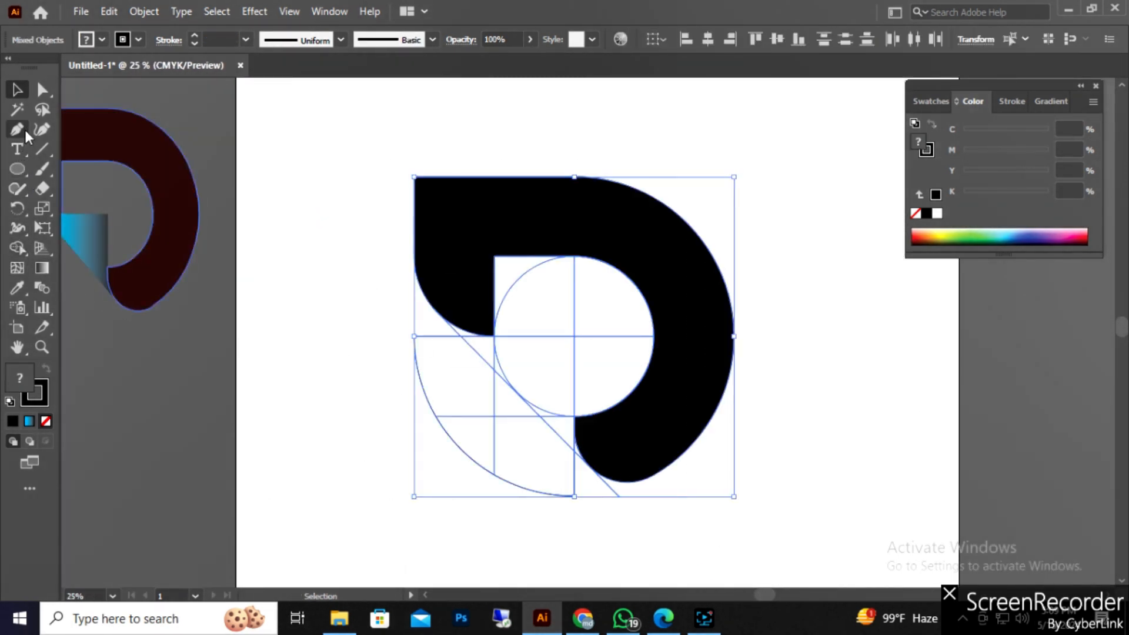
click(17, 248)
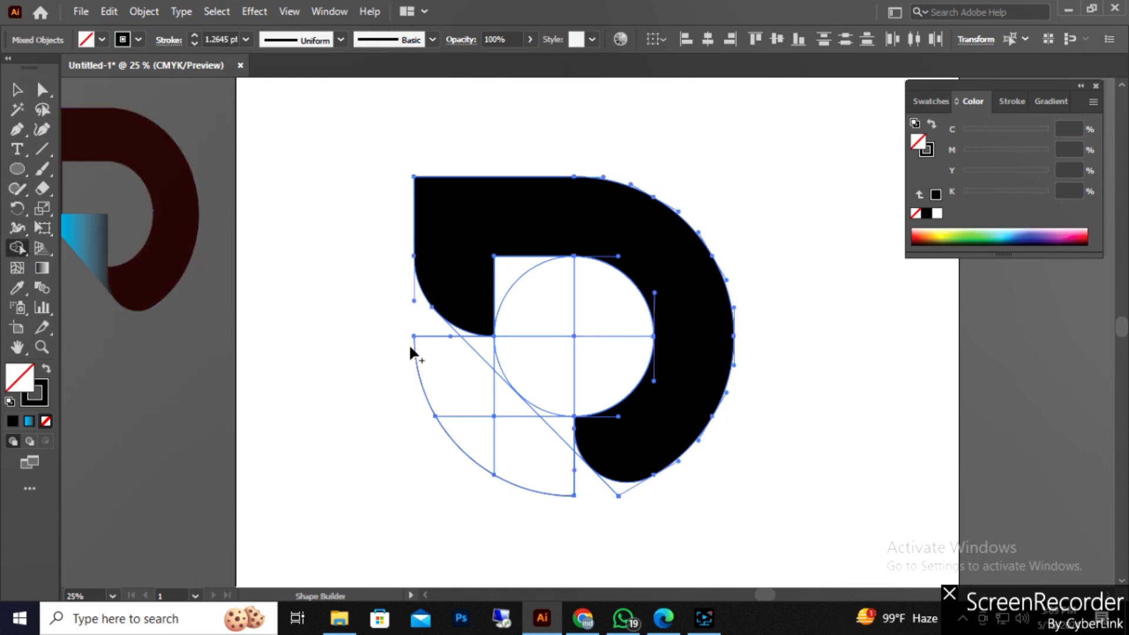
drag(411, 348, 568, 496)
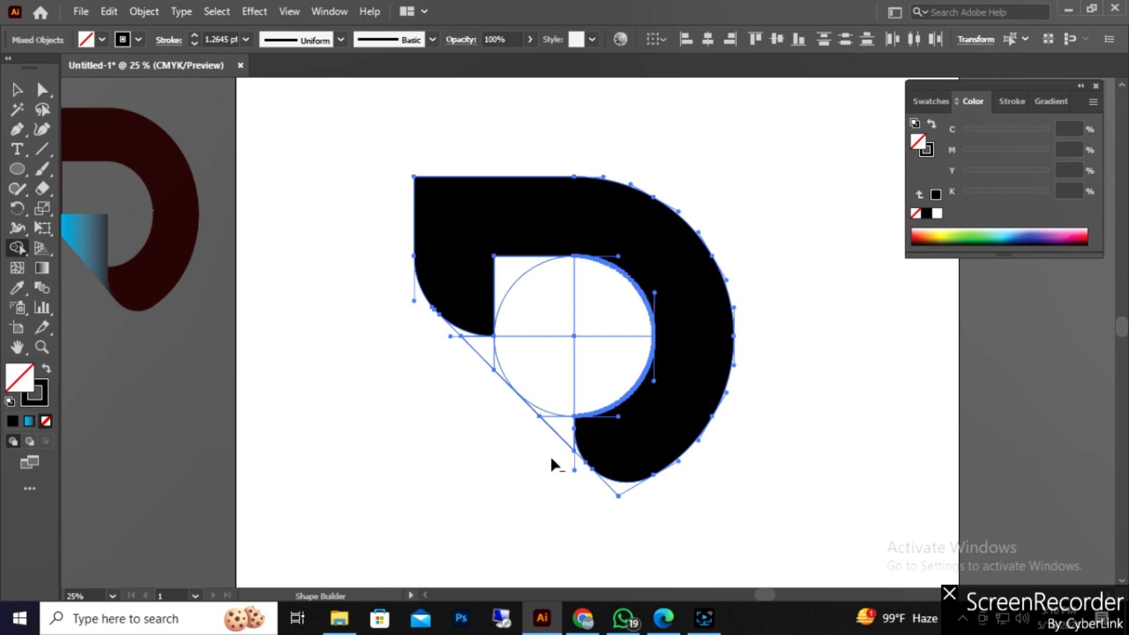
Step: Merge the small regions between the diagonal line and the D's inner grid corner into one folded-corner shape with Shape Builder
scroll(577, 500, up, 1)
scroll(562, 422, up, 3)
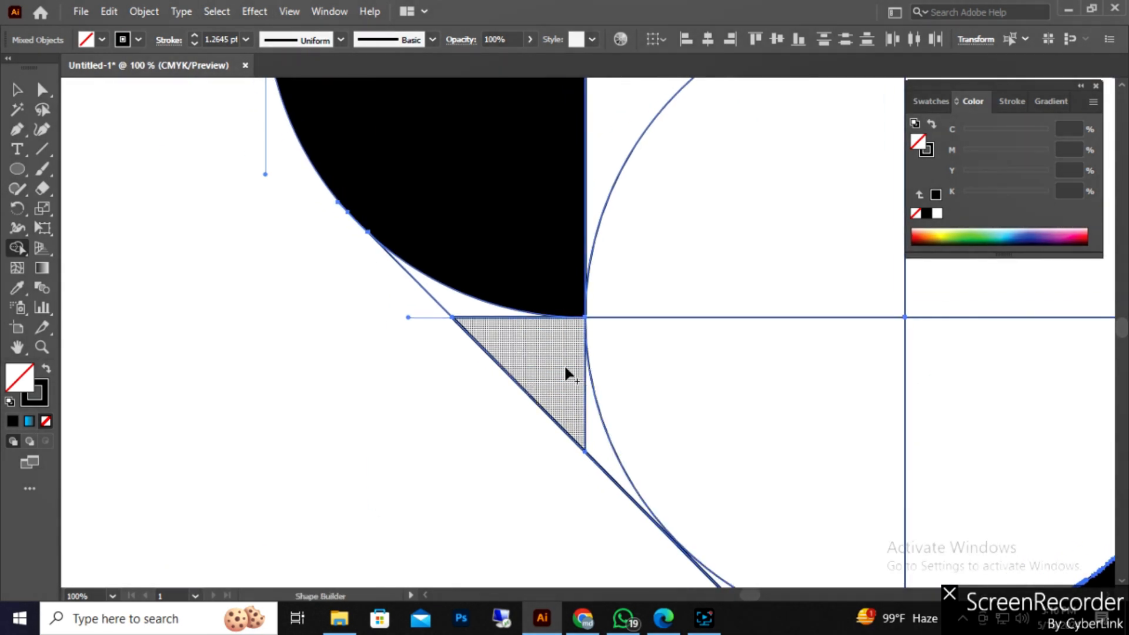
drag(567, 373, 471, 323)
scroll(611, 459, down, 2)
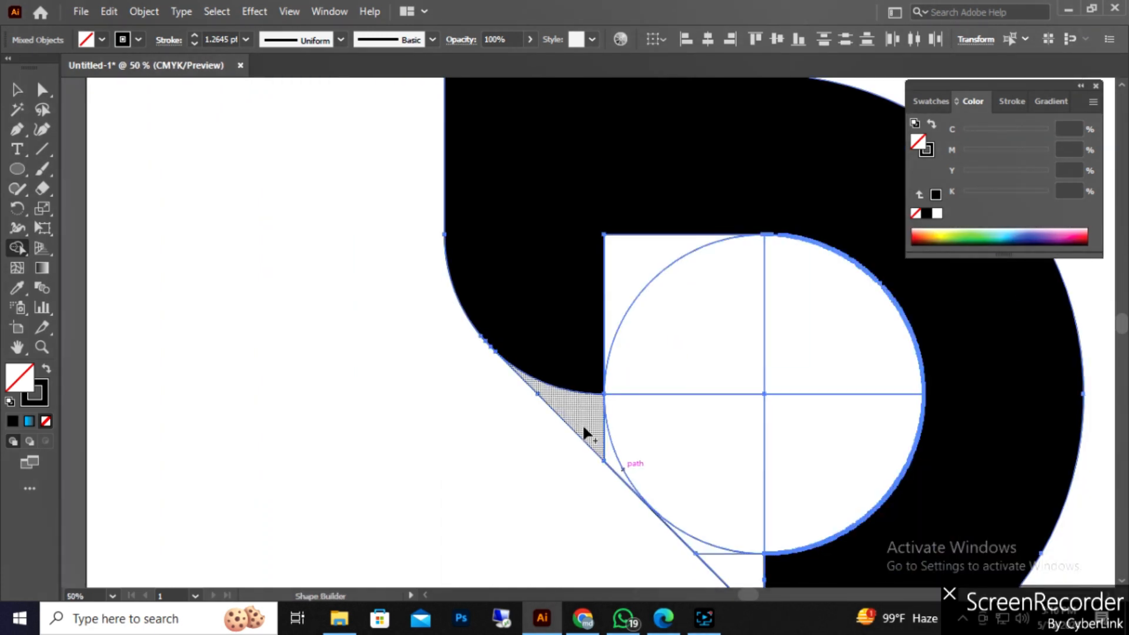
mouse_move(590, 424)
mouse_down()
mouse_move(674, 443)
mouse_move(740, 566)
mouse_up()
Step: Remove the diagonal line's end beyond the D and the leftover circle and grid pieces inside its opening with Shape Builder
scroll(739, 565, down, 2)
scroll(739, 563, down, 3)
drag(744, 373, 831, 471)
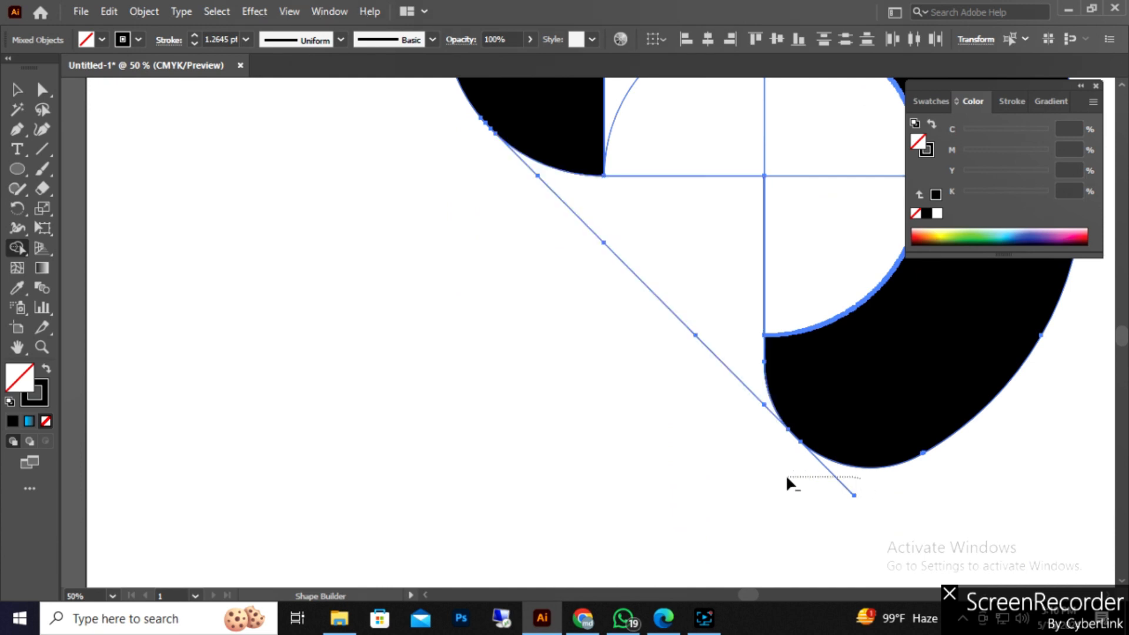
scroll(674, 356, up, 2)
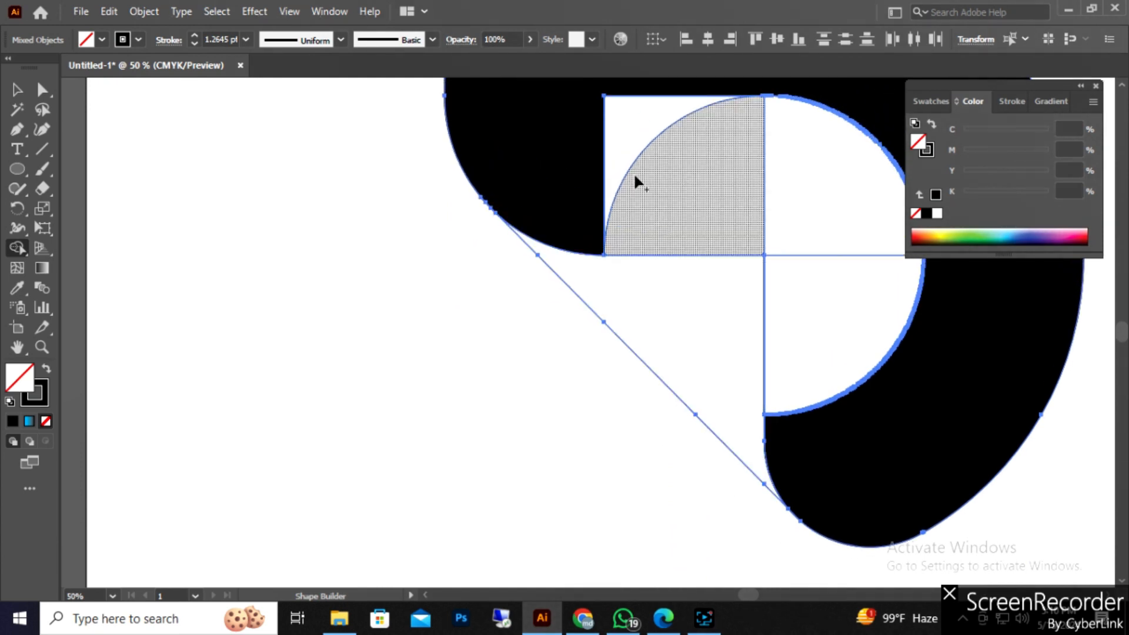
mouse_move(653, 159)
mouse_down()
mouse_move(849, 265)
mouse_move(791, 430)
mouse_up()
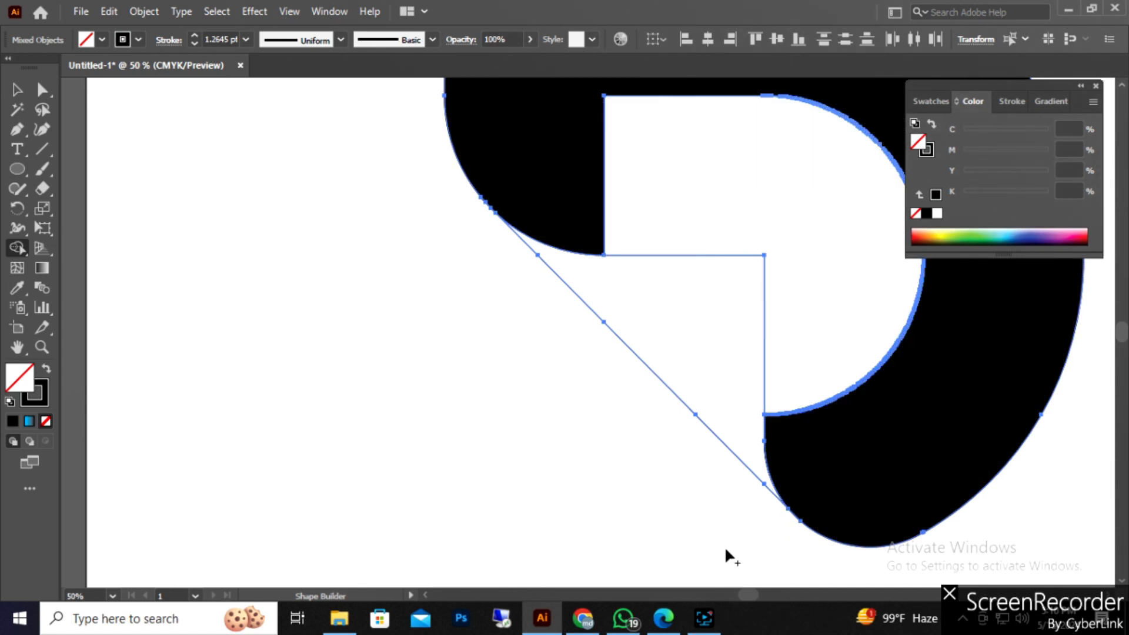
Step: Fill the folded-corner shape with the blue-to-dark gradient and set its stroke to none
scroll(727, 553, down, 1)
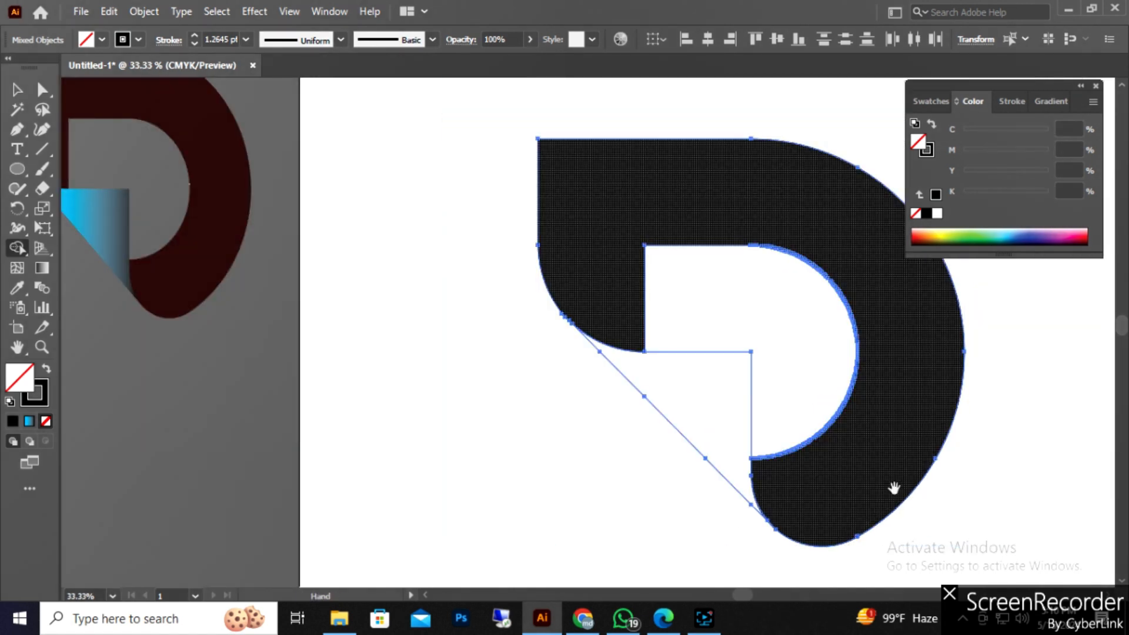
drag(894, 489, 652, 486)
scroll(661, 491, down, 2)
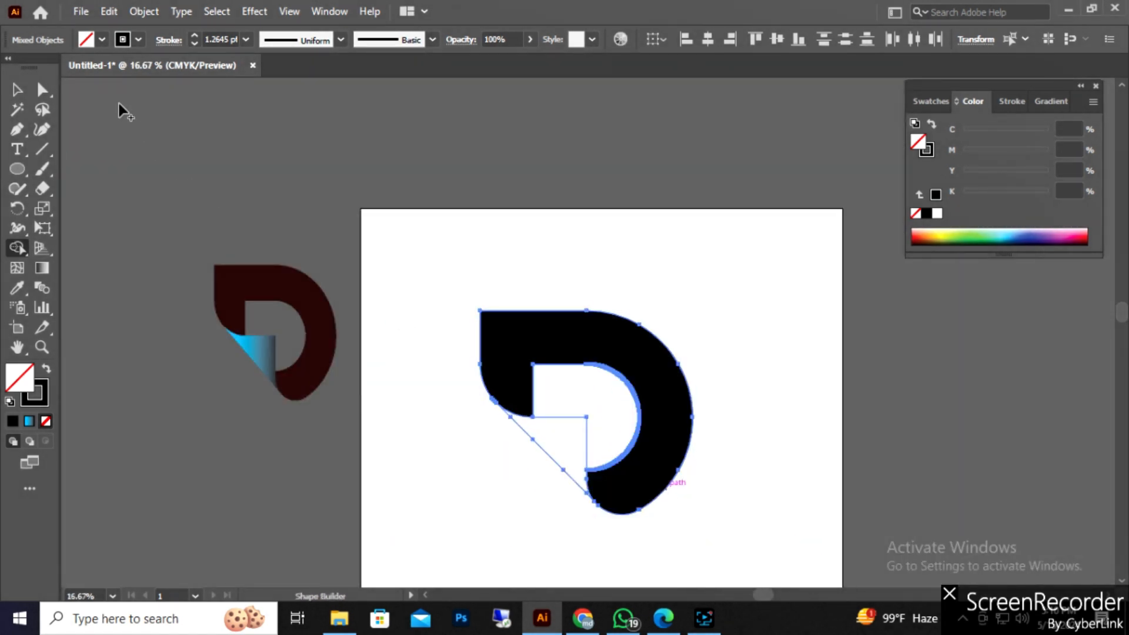
key(v)
click(490, 455)
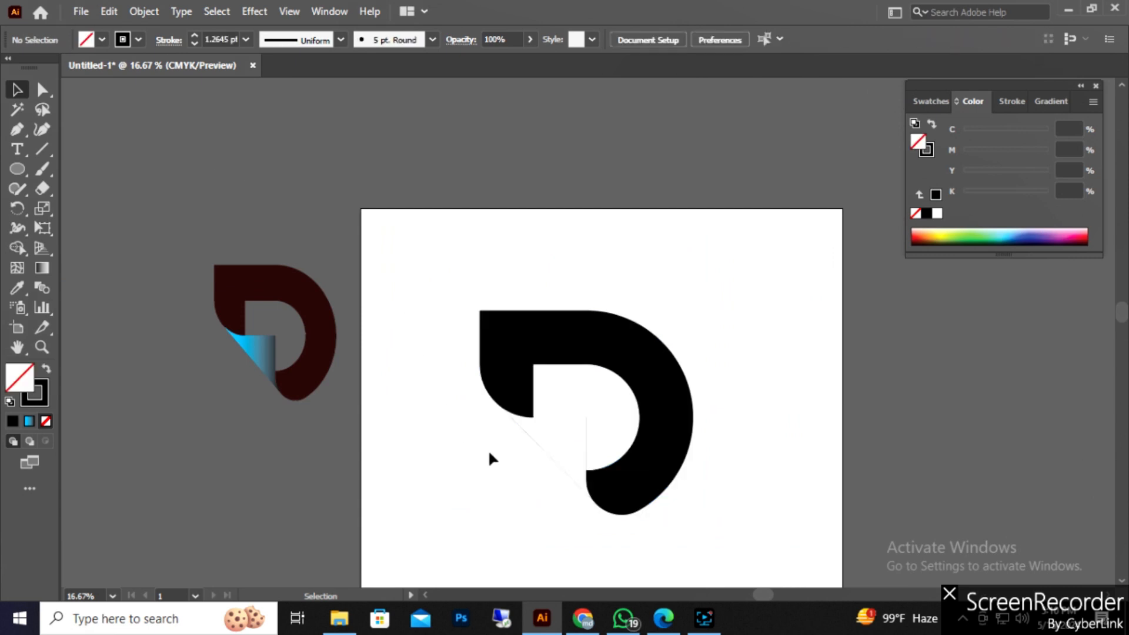
click(554, 461)
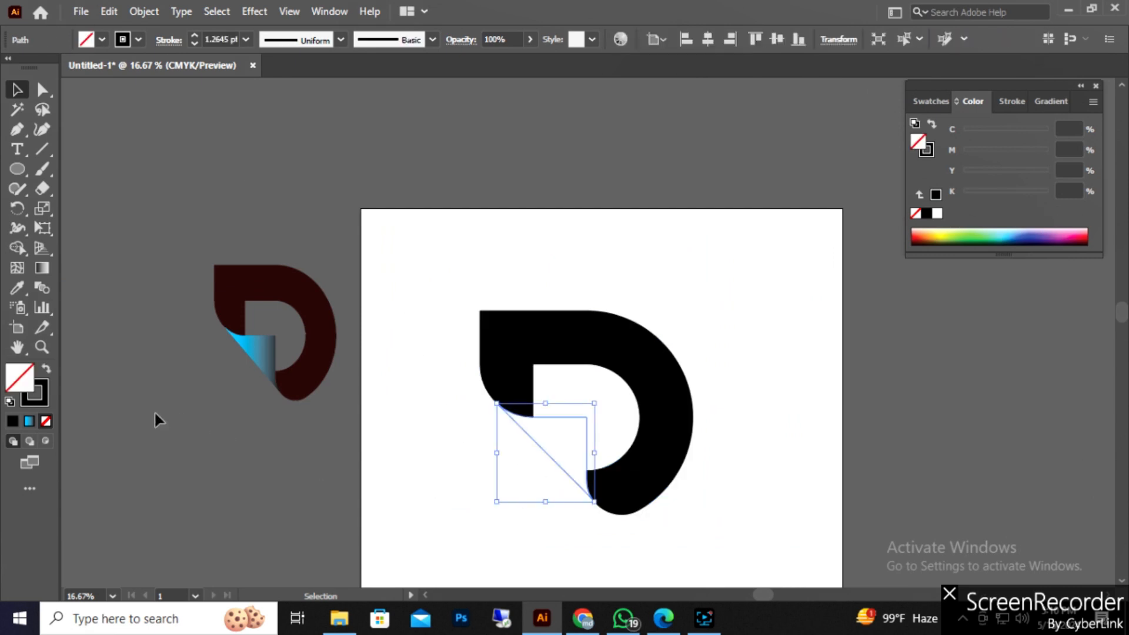
click(29, 422)
click(42, 398)
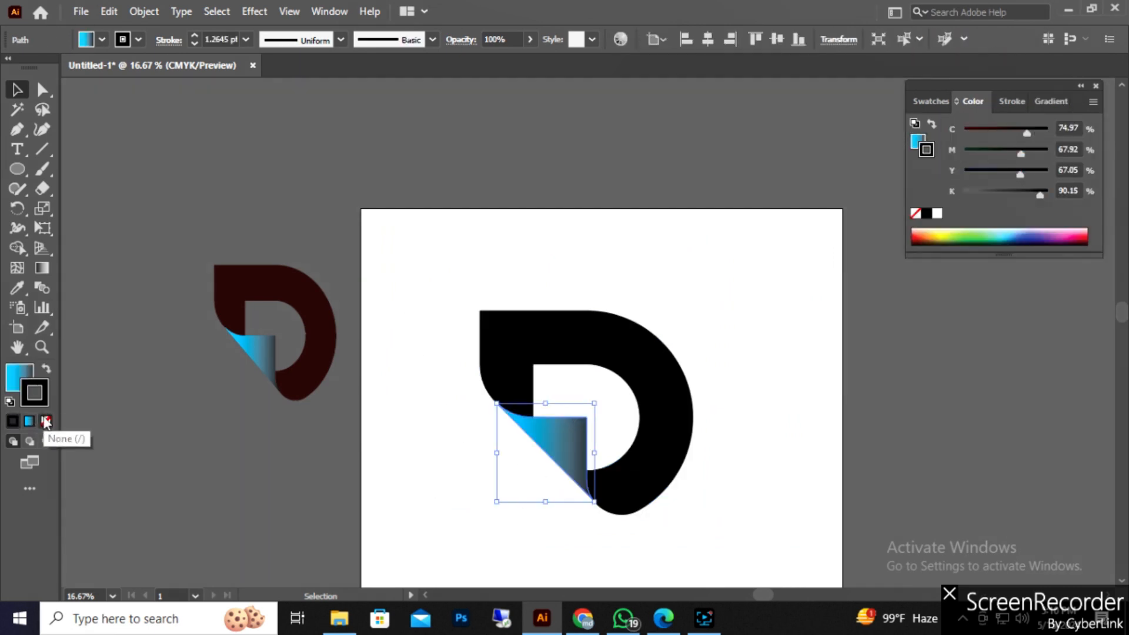
click(46, 421)
click(431, 426)
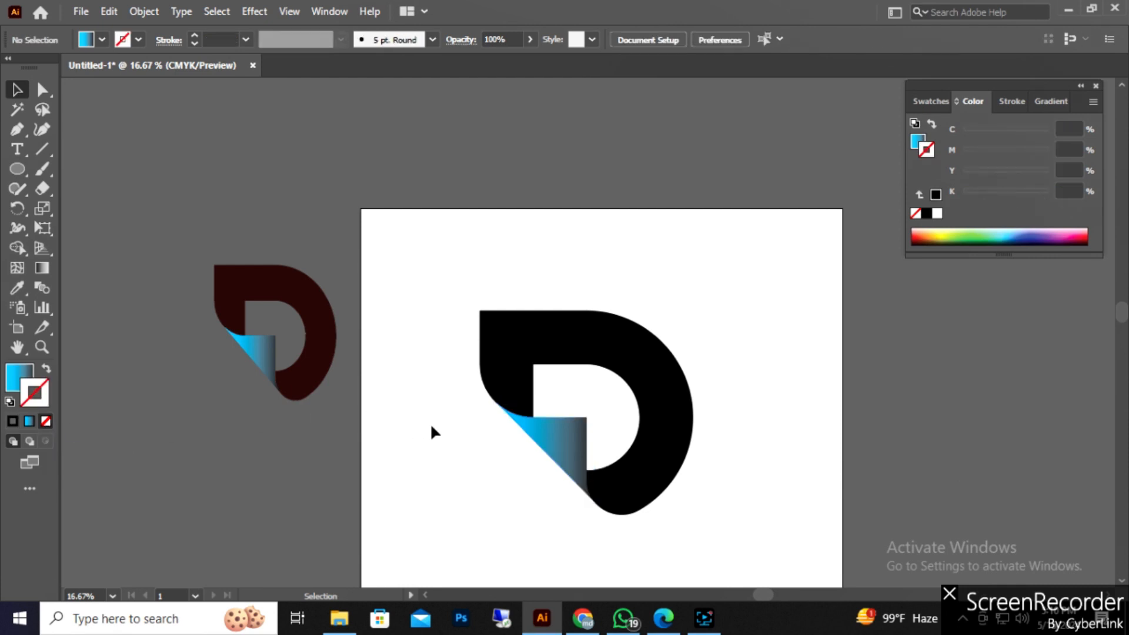